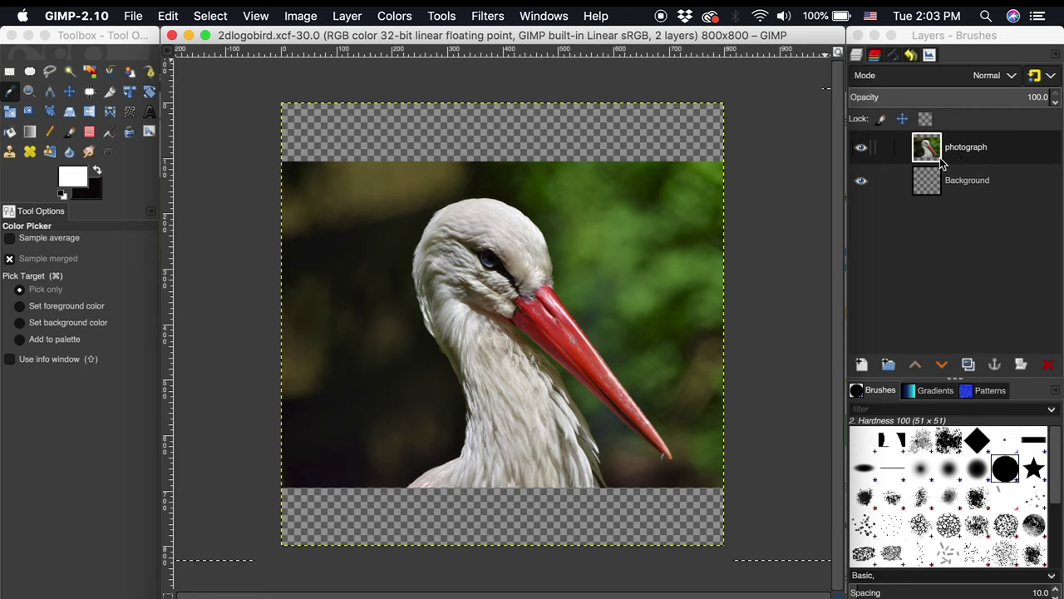
Step: Create the empty palette Untitled #6 from the Palettes dialog and dock its editor beside Brushes
{"action": "left_click", "coordinate": [553, 17]}
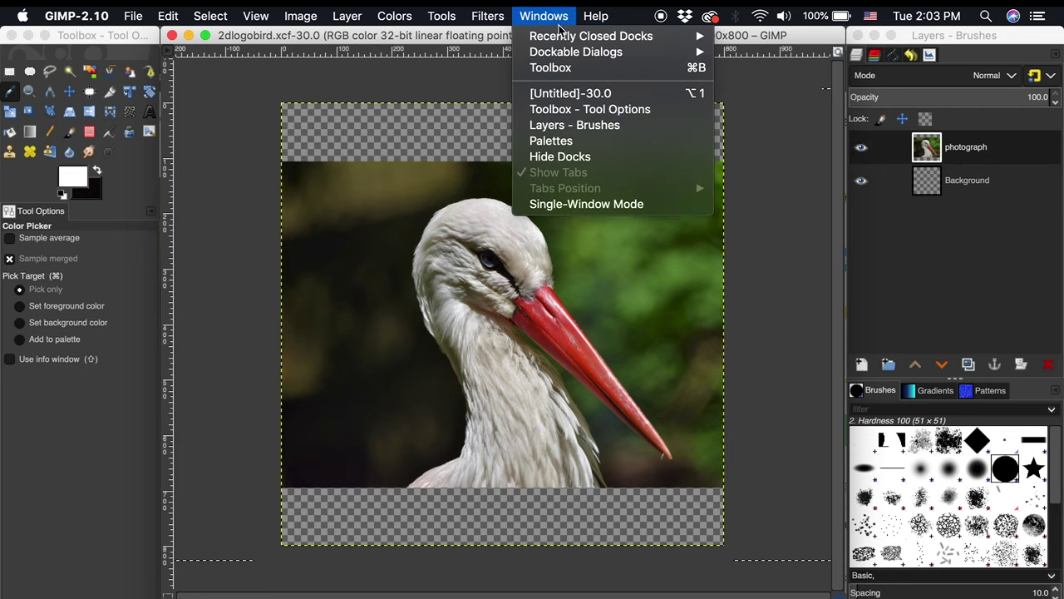
{"action": "mouse_move", "coordinate": [572, 53]}
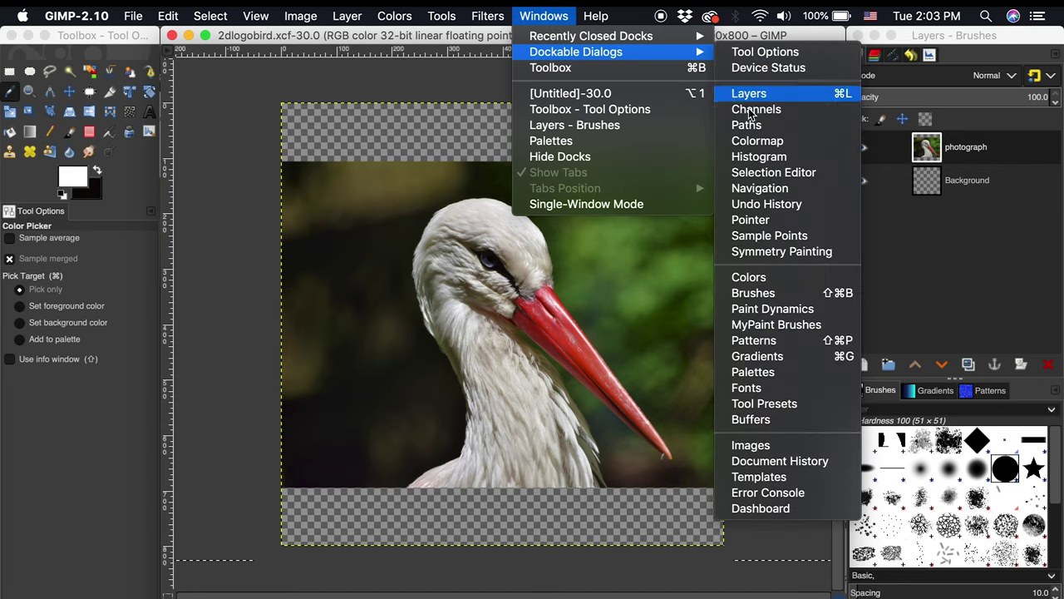
{"action": "left_click", "coordinate": [766, 375]}
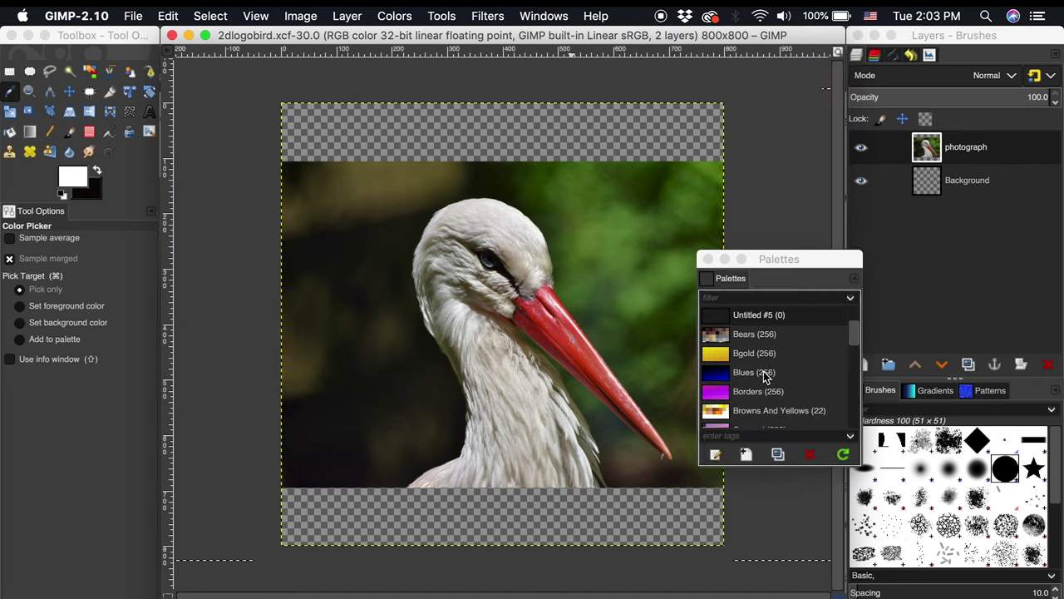
{"action": "left_click", "coordinate": [747, 454]}
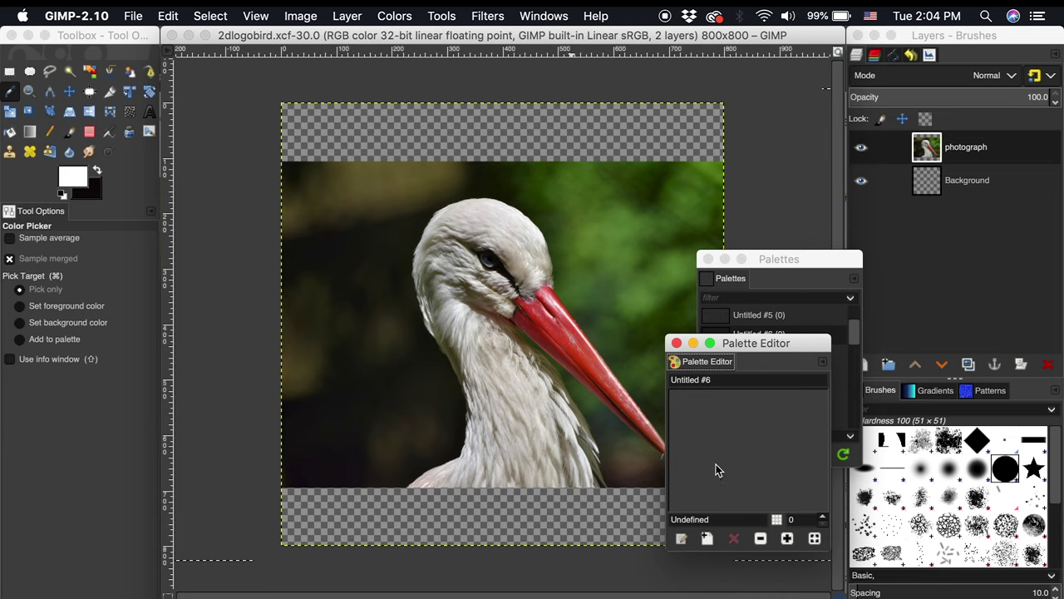
{"action": "mouse_move", "coordinate": [711, 370]}
{"action": "left_mouse_down"}
{"action": "mouse_move", "coordinate": [885, 400]}
{"action": "mouse_move", "coordinate": [1003, 398]}
{"action": "left_mouse_up"}
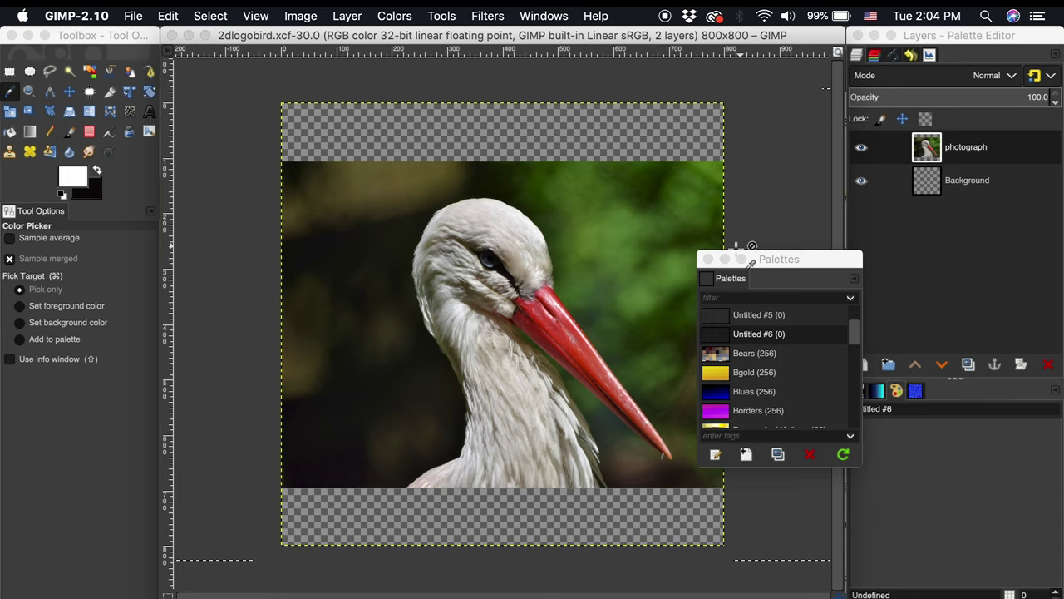
Step: Close the Palettes window and set the Color Picker to add picked colours to the palette
{"action": "left_click", "coordinate": [709, 260]}
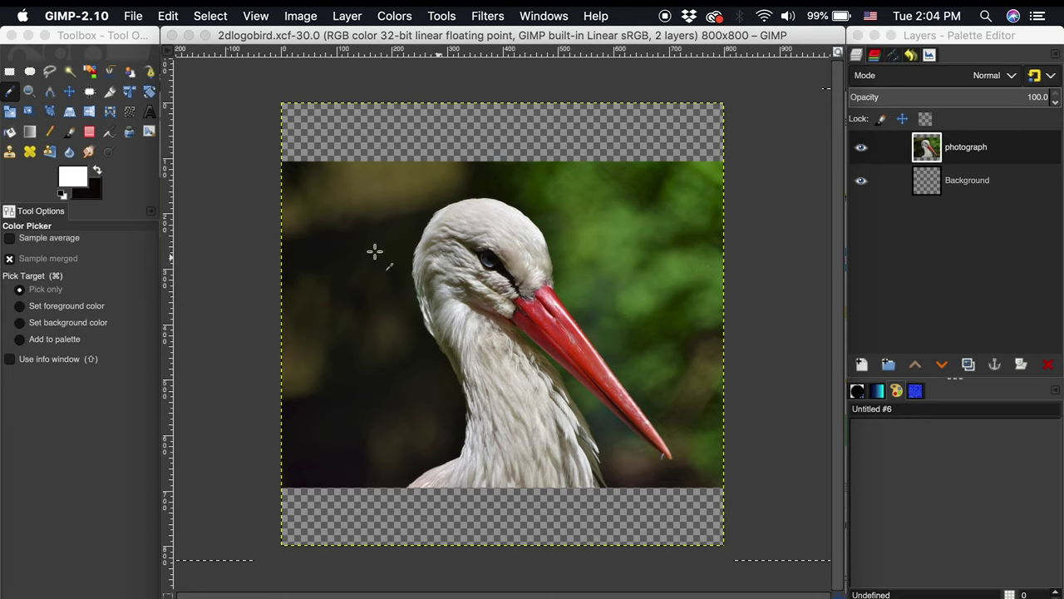
{"action": "left_click", "coordinate": [11, 97]}
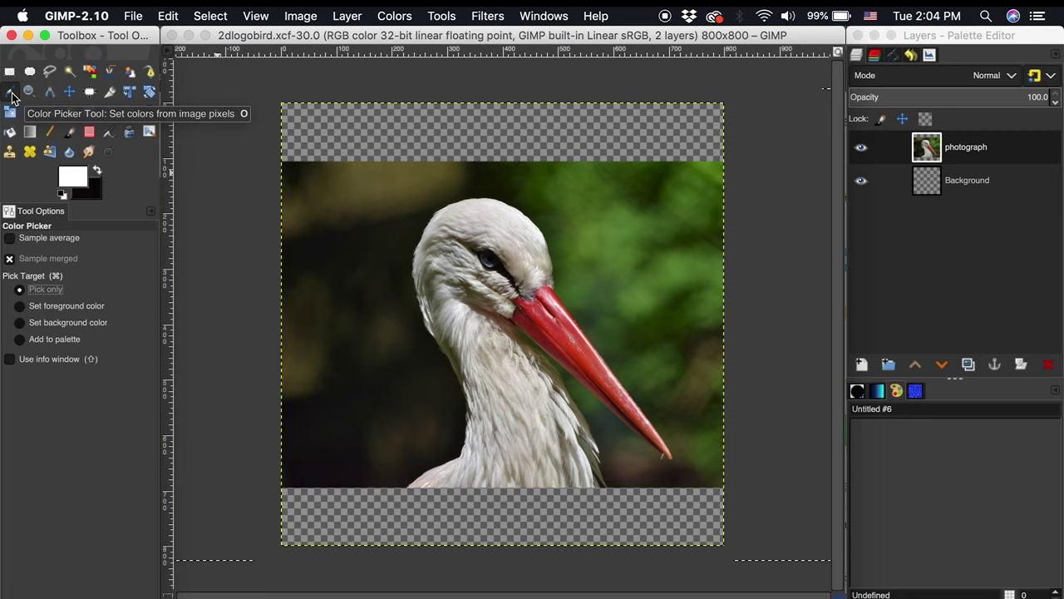
{"action": "left_click", "coordinate": [24, 343]}
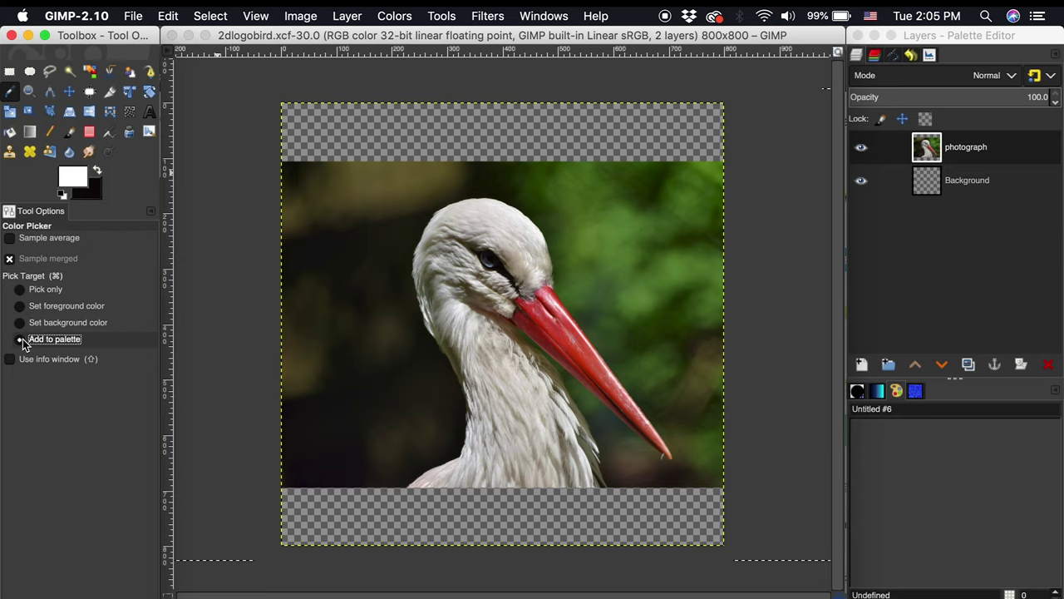
Step: Sample the head white, neck grey, eye dark and two beak reds into the palette
{"action": "left_click", "coordinate": [507, 213]}
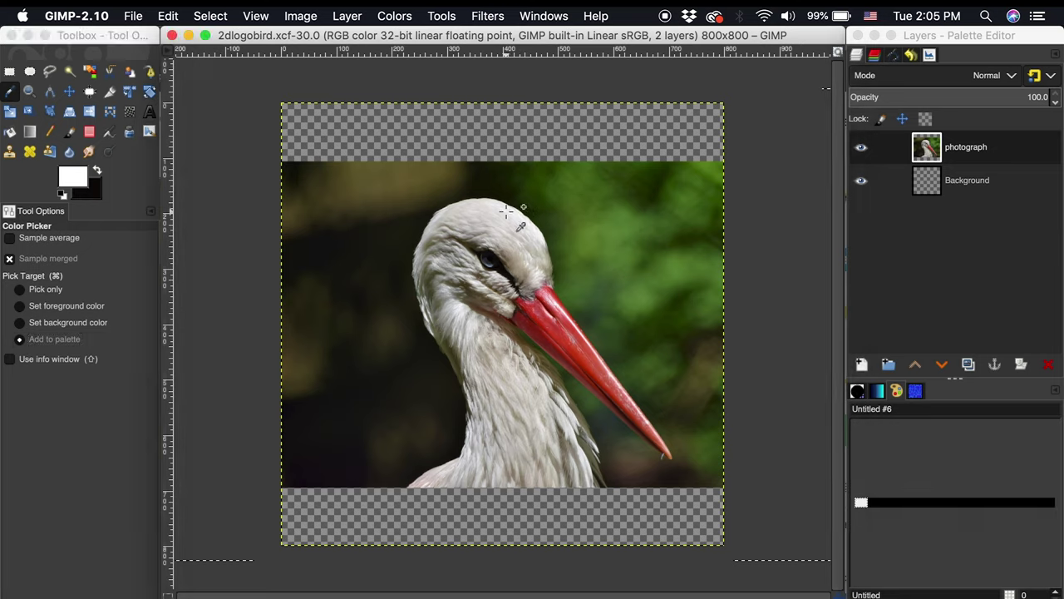
{"action": "left_click", "coordinate": [449, 351]}
{"action": "left_click", "coordinate": [501, 264]}
{"action": "left_click", "coordinate": [558, 331]}
{"action": "left_click", "coordinate": [535, 335]}
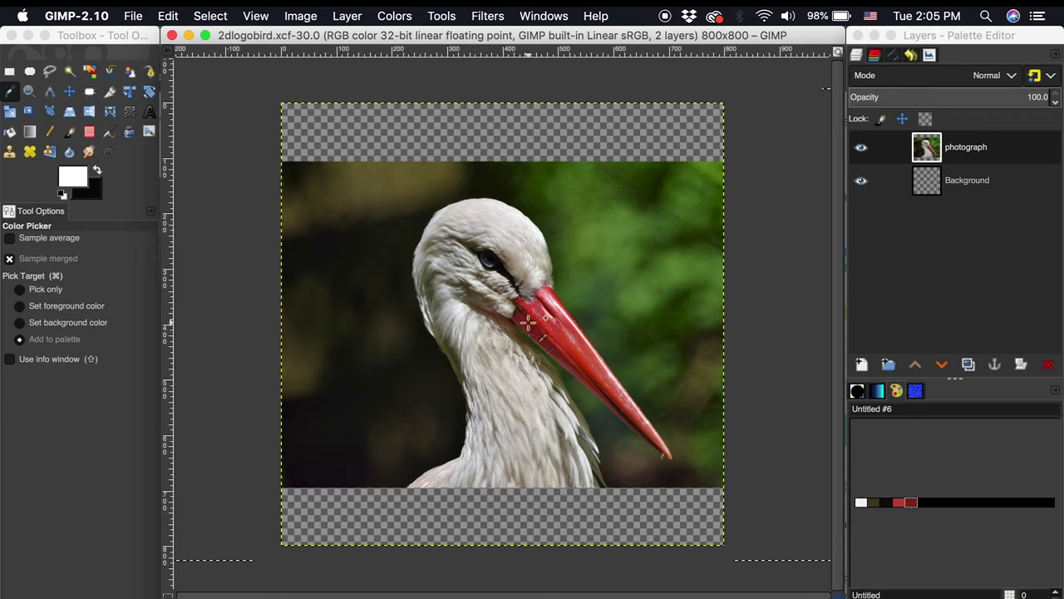
Step: Select the Paths tool and display the empty Paths list in the dock
{"action": "left_click", "coordinate": [150, 73]}
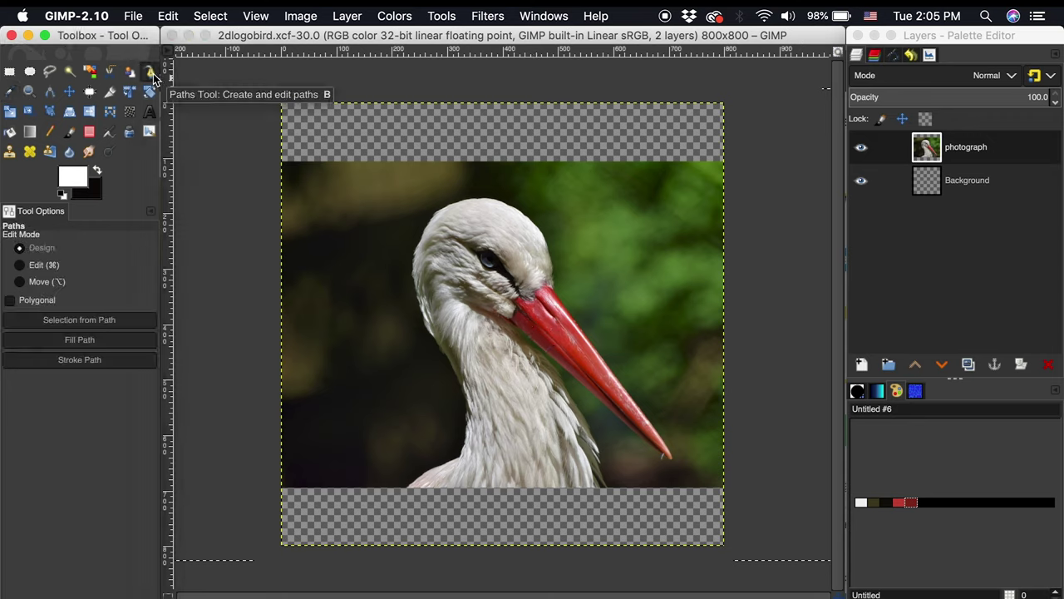
{"action": "left_click", "coordinate": [894, 57]}
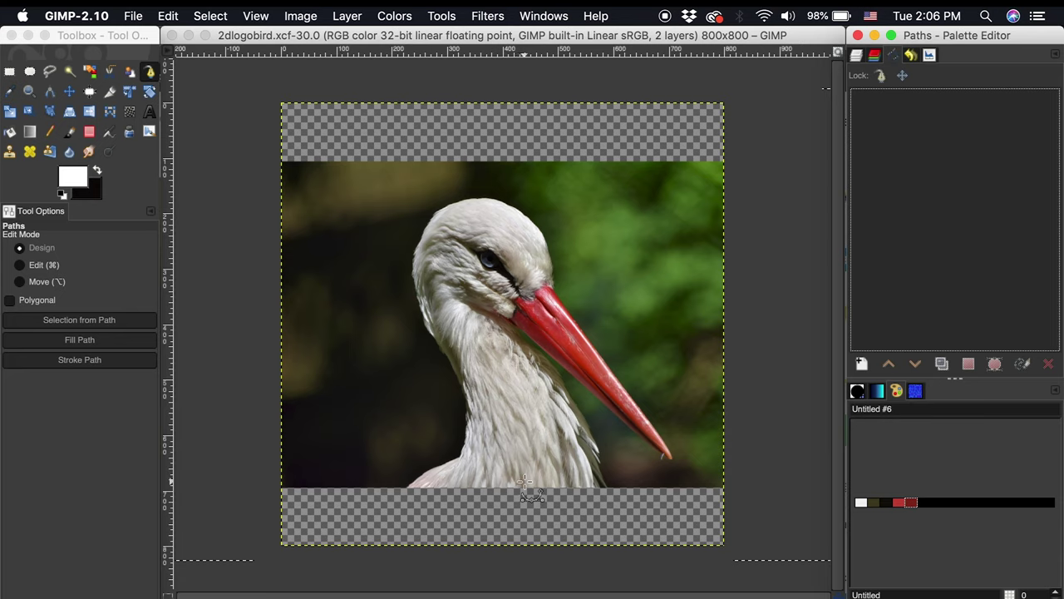
Step: At 100% zoom, trace a curved path around the stork's head, crown and neck
{"action": "left_click", "coordinate": [282, 594]}
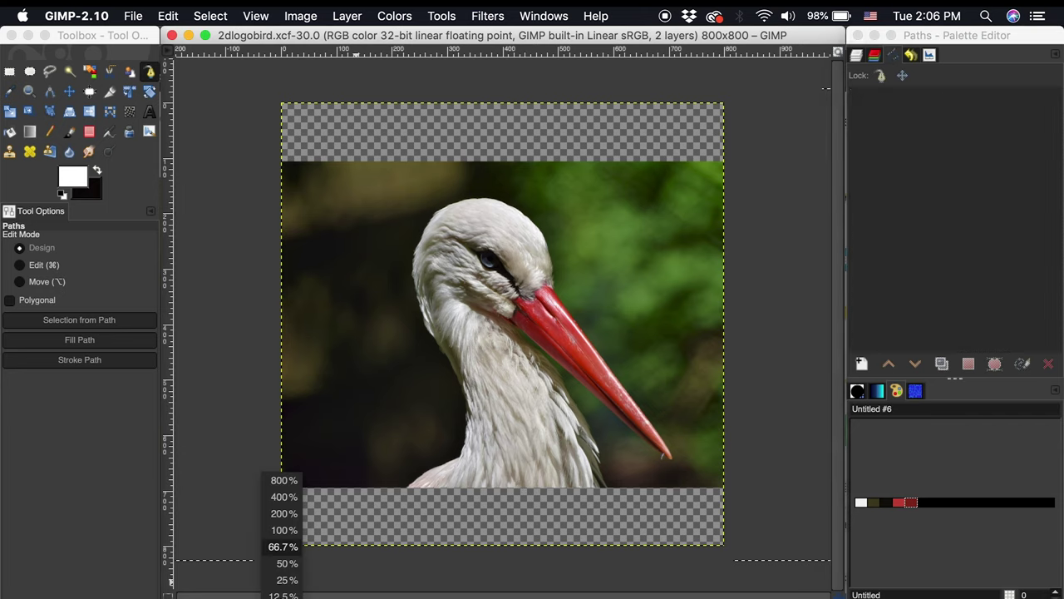
{"action": "left_click", "coordinate": [285, 527]}
{"action": "left_click_drag", "start_coordinate": [577, 270], "coordinate": [562, 185]}
{"action": "left_click", "coordinate": [562, 185]}
{"action": "left_click_drag", "start_coordinate": [402, 159], "coordinate": [325, 226]}
{"action": "left_click", "coordinate": [434, 401]}
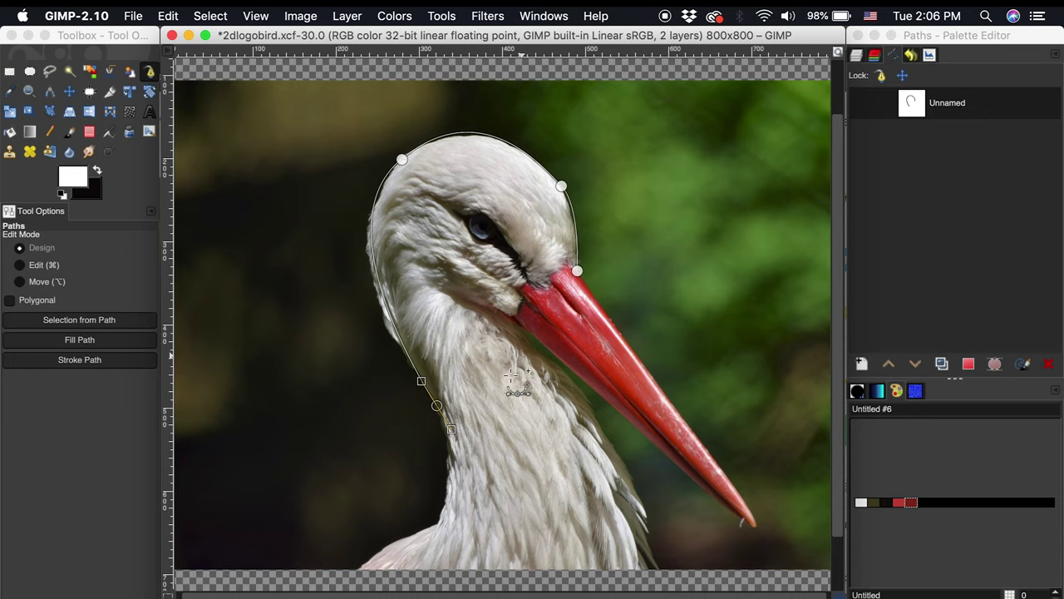
{"action": "scroll", "coordinate": [459, 445], "scroll_direction": "down", "scroll_amount": 2}
{"action": "left_click_drag", "start_coordinate": [441, 456], "coordinate": [430, 477]}
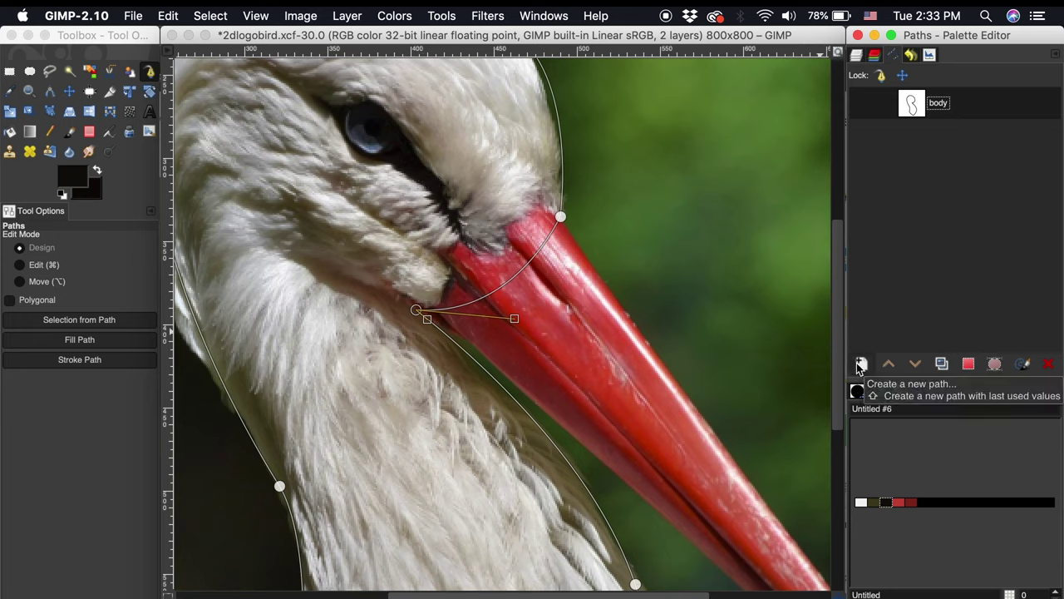
Step: Create new paths named 'beak' and 'bodyshadows' in the Paths list
{"action": "right_click", "coordinate": [914, 257]}
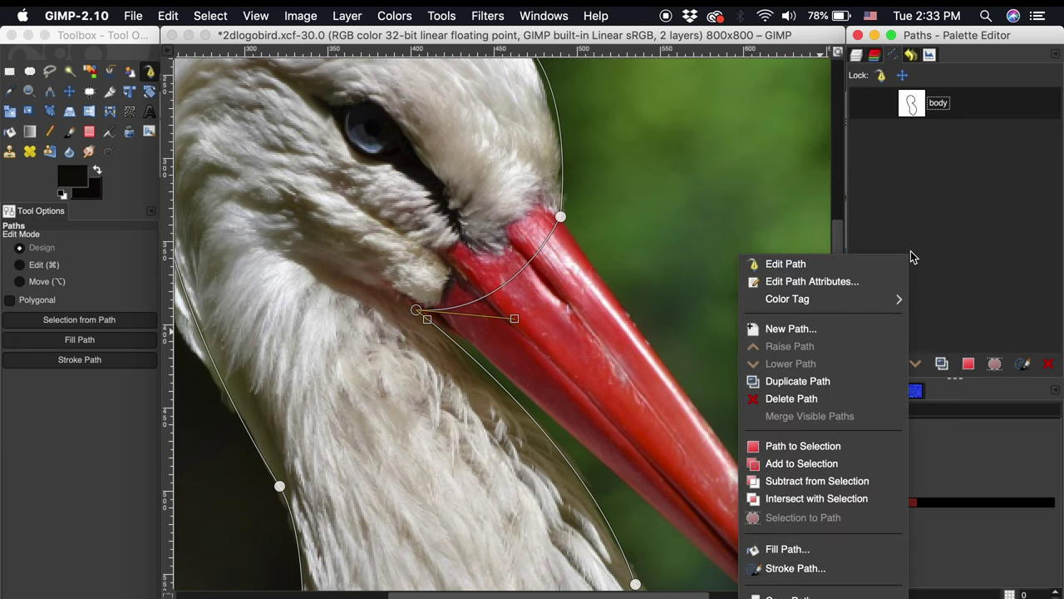
{"action": "left_click", "coordinate": [865, 330]}
{"action": "type", "text": "beak"}
{"action": "key", "text": "Return"}
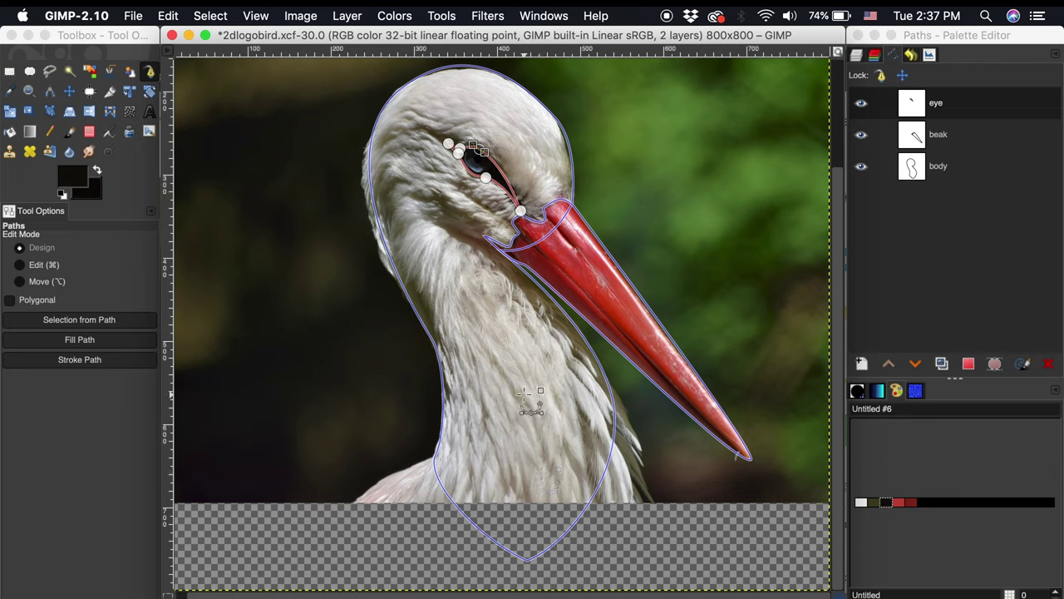
{"action": "left_click", "coordinate": [863, 364]}
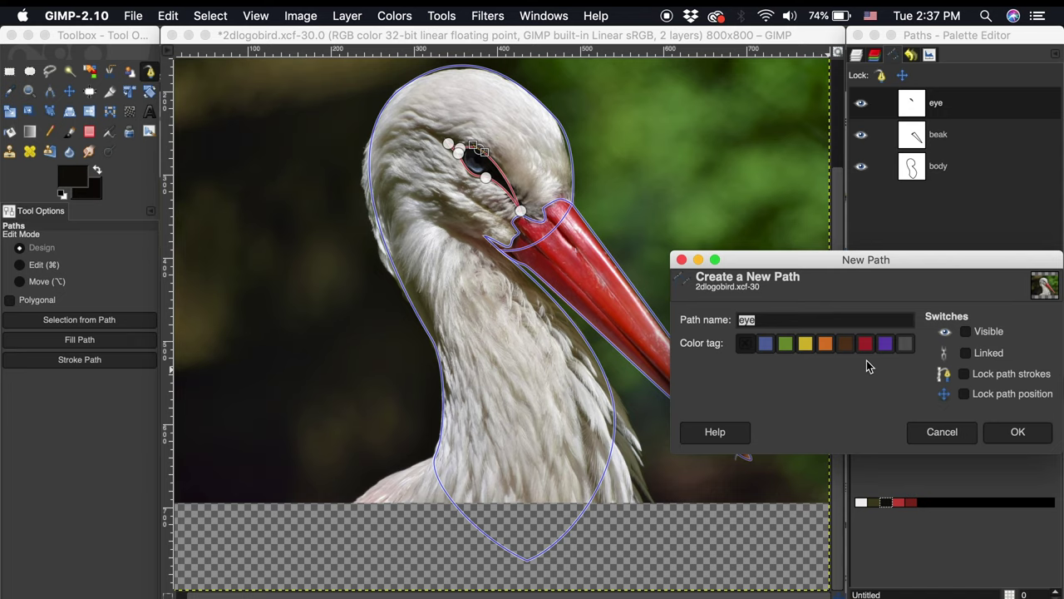
{"action": "type", "text": "bodyshadows"}
Step: Trace the shadow outline around the eye and along the body into the bodyshadows path
{"action": "key", "text": "Return"}
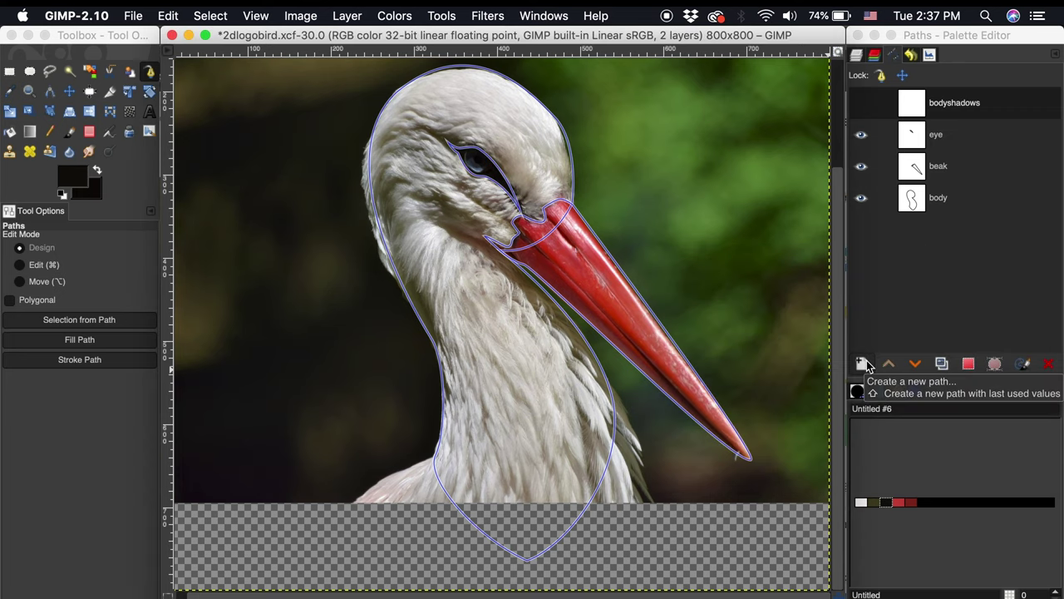
{"action": "scroll", "coordinate": [465, 142], "scroll_direction": "up", "scroll_amount": 5}
{"action": "left_click_drag", "start_coordinate": [372, 222], "coordinate": [291, 221]}
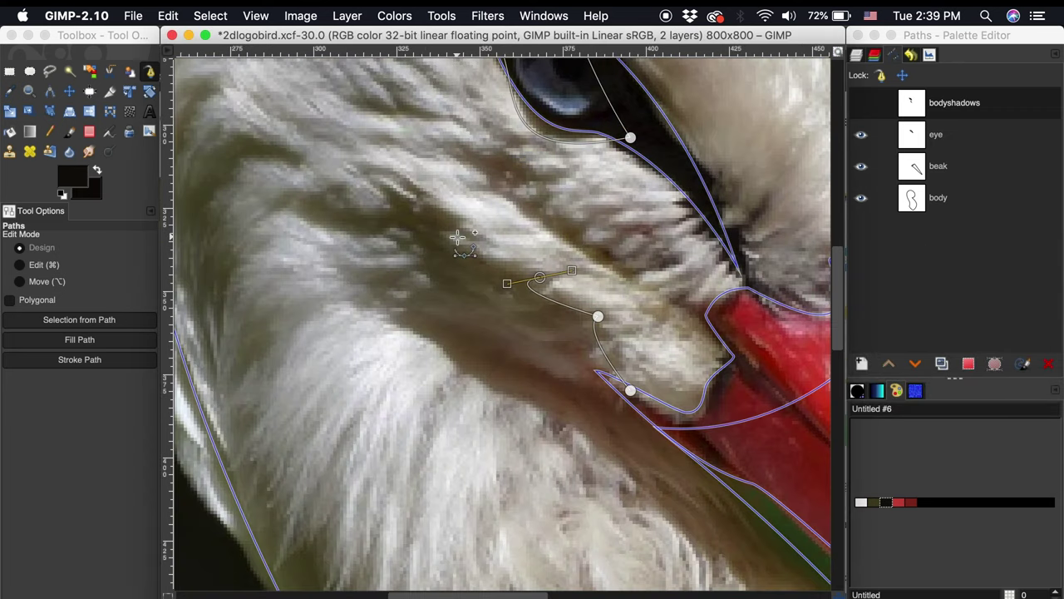
{"action": "left_click", "coordinate": [539, 277]}
{"action": "left_click", "coordinate": [477, 238]}
{"action": "left_click_drag", "start_coordinate": [385, 184], "coordinate": [380, 229]}
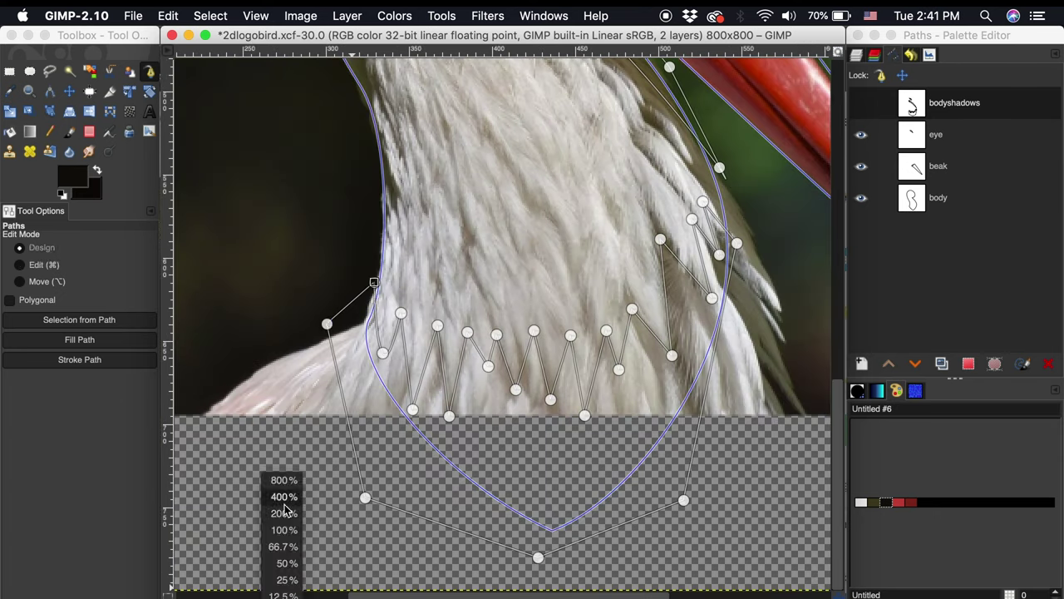
Step: Zoom in on the neck and shape the zigzag feather-shadow segments
{"action": "left_click", "coordinate": [291, 494]}
{"action": "left_click_drag", "start_coordinate": [457, 441], "coordinate": [429, 412]}
{"action": "left_click_drag", "start_coordinate": [528, 456], "coordinate": [574, 465]}
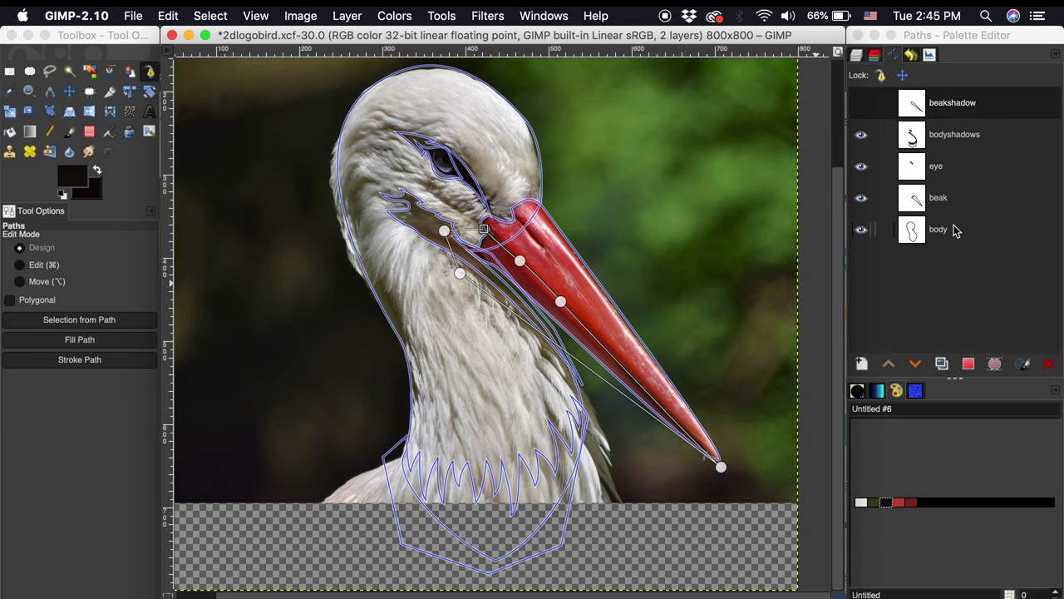
Step: Make the beakshadow path visible and start adding a new transparent layer in the Layers list
{"action": "left_click", "coordinate": [863, 104]}
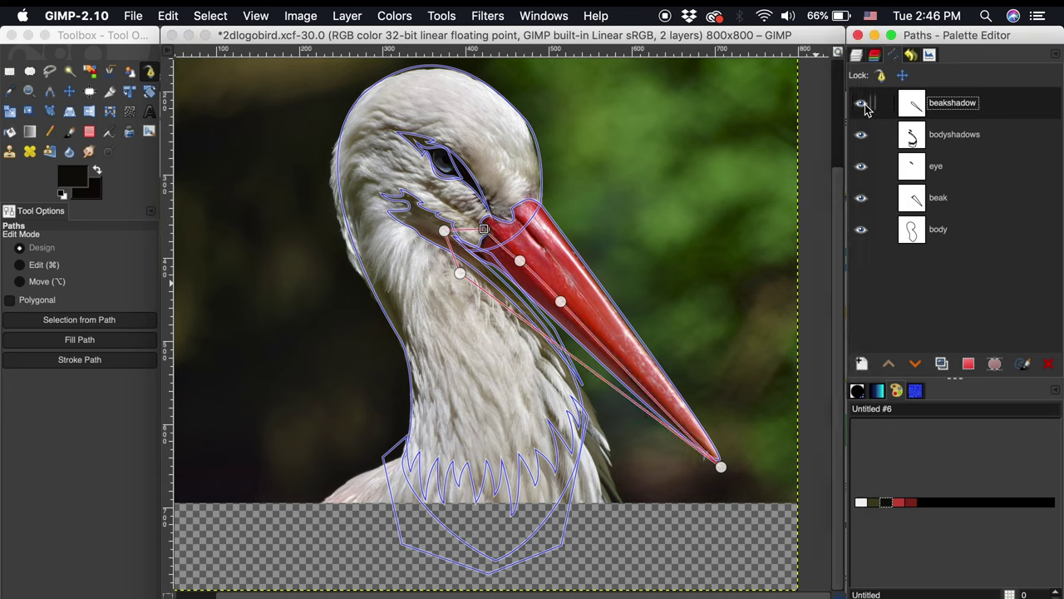
{"action": "left_click", "coordinate": [859, 56]}
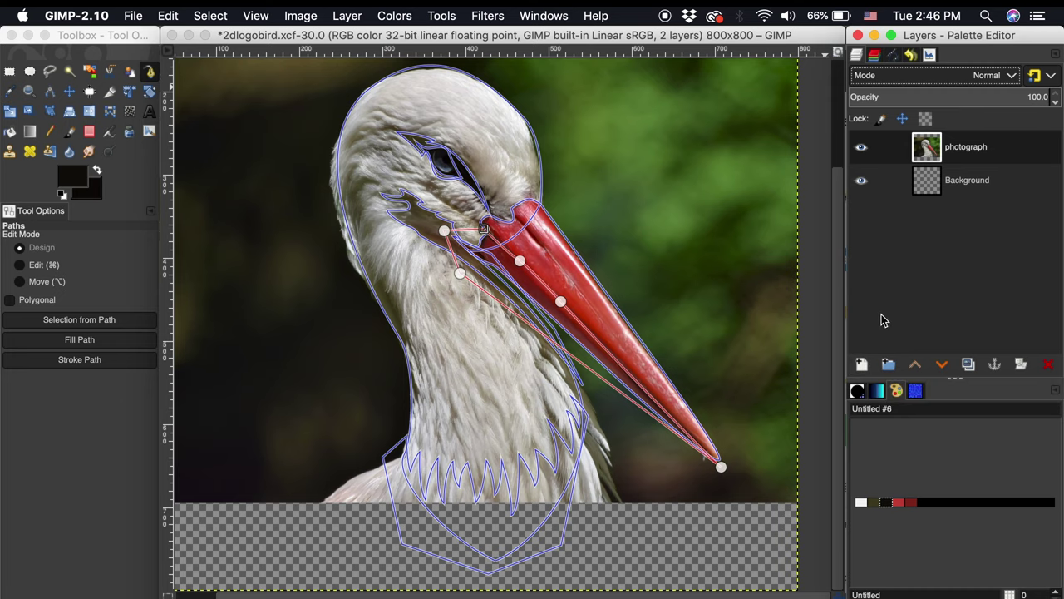
{"action": "right_click", "coordinate": [899, 281]}
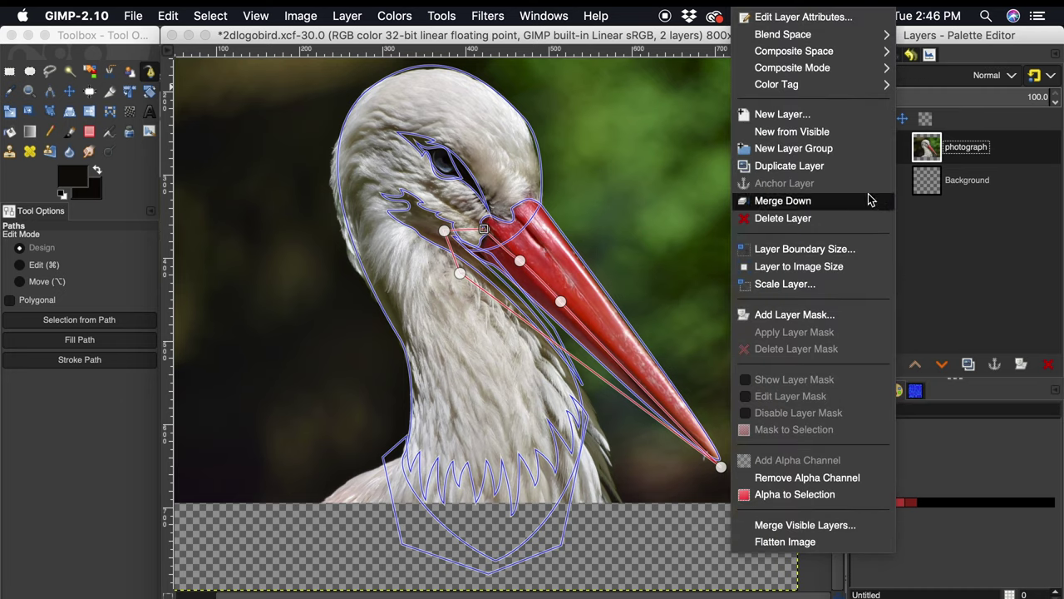
{"action": "left_click", "coordinate": [850, 118]}
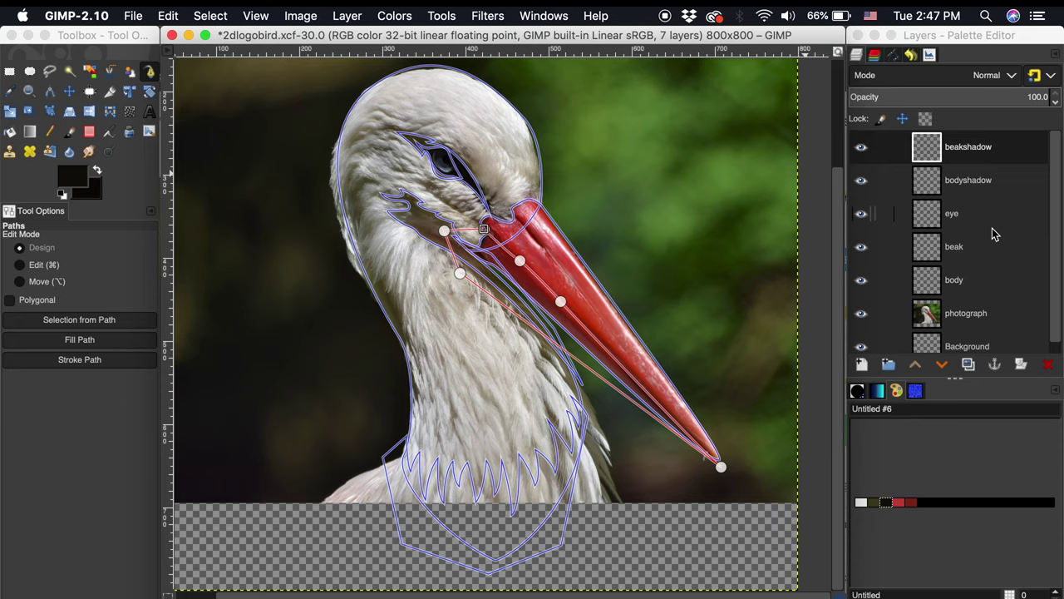
Step: Select the body layer and set the foreground colour to the palette's white (ffffff)
{"action": "left_click", "coordinate": [960, 283]}
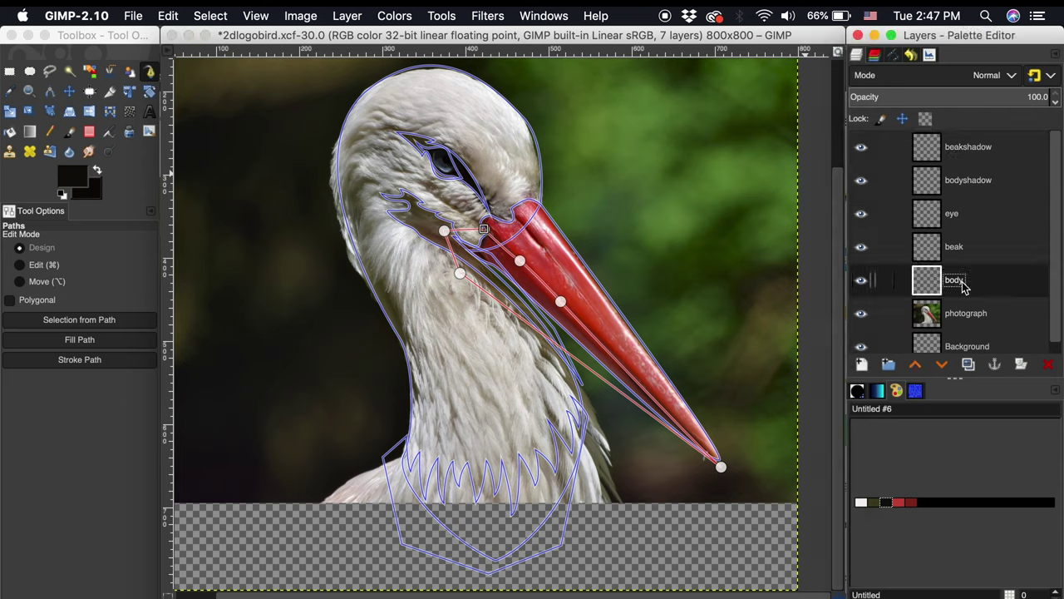
{"action": "left_click", "coordinate": [862, 503]}
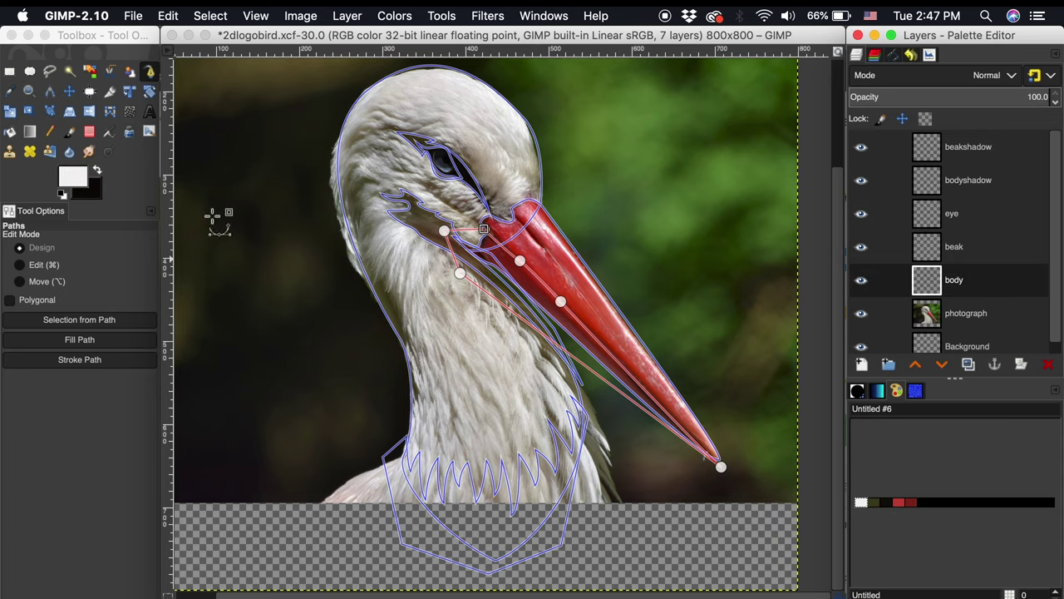
{"action": "left_click", "coordinate": [76, 183]}
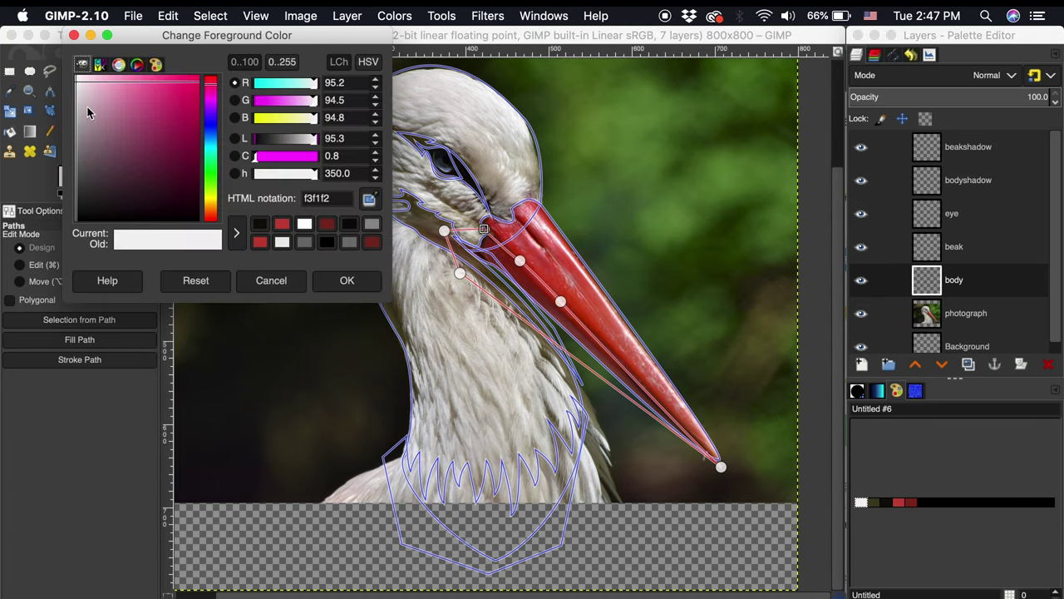
{"action": "left_click", "coordinate": [326, 278]}
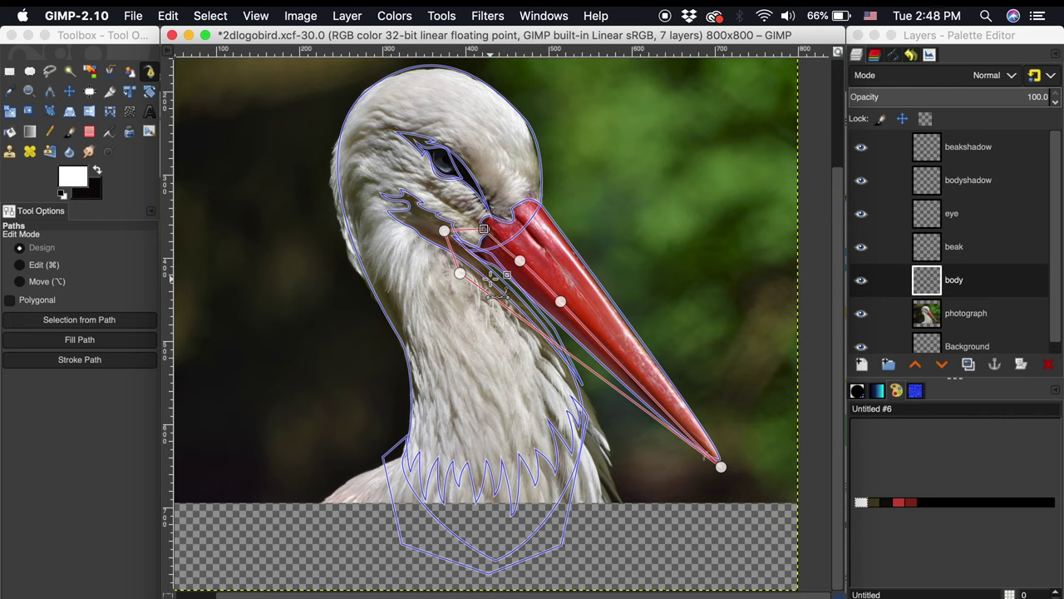
Step: Alt-click to make the head-and-body outline the active path, after briefly selecting the beak path
{"action": "key", "text": "alt"}
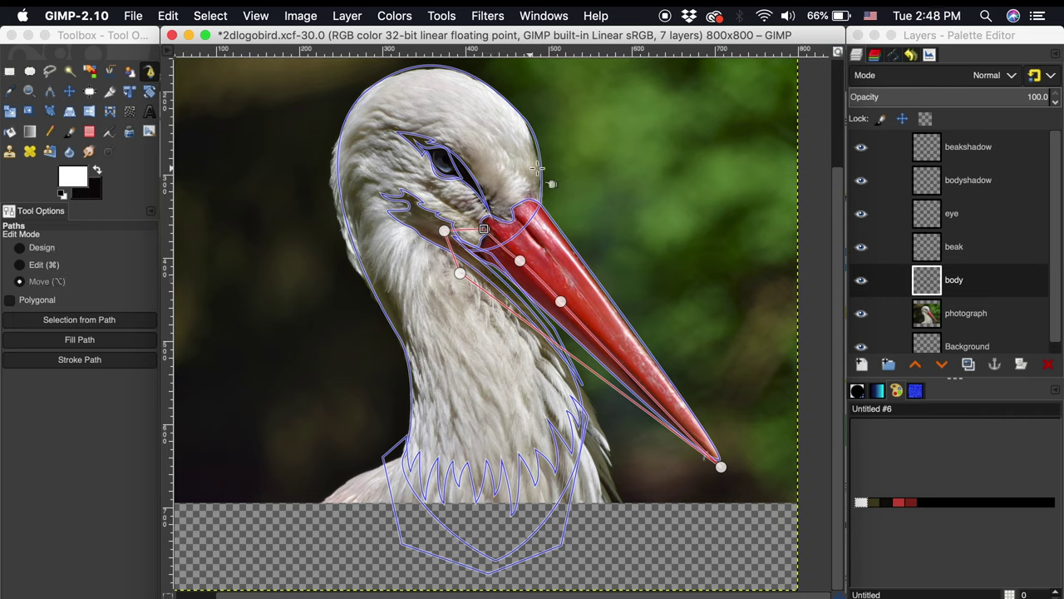
{"action": "left_click", "coordinate": [540, 169]}
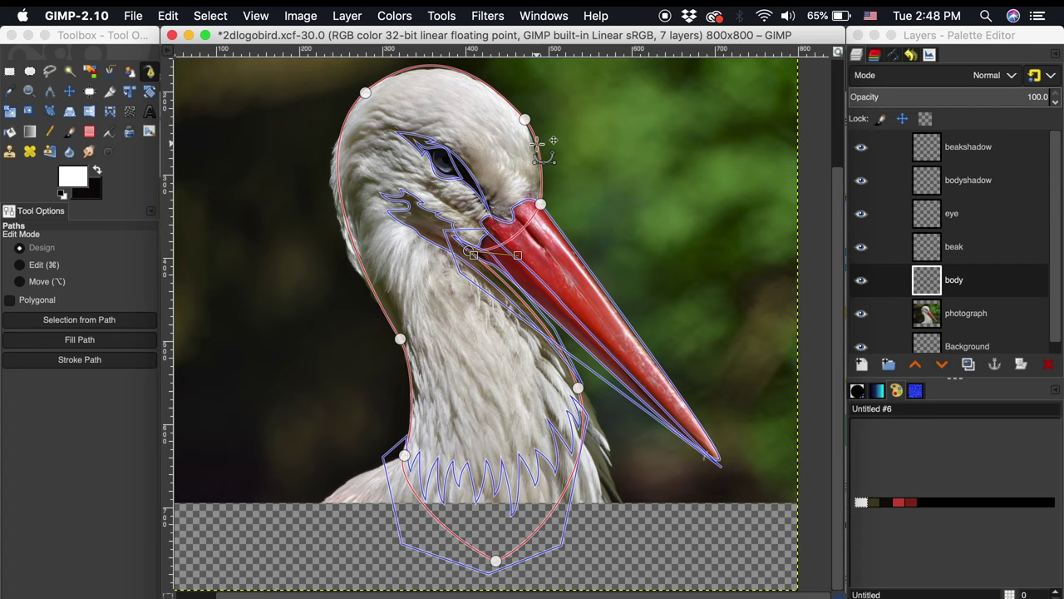
{"action": "left_click", "coordinate": [563, 234]}
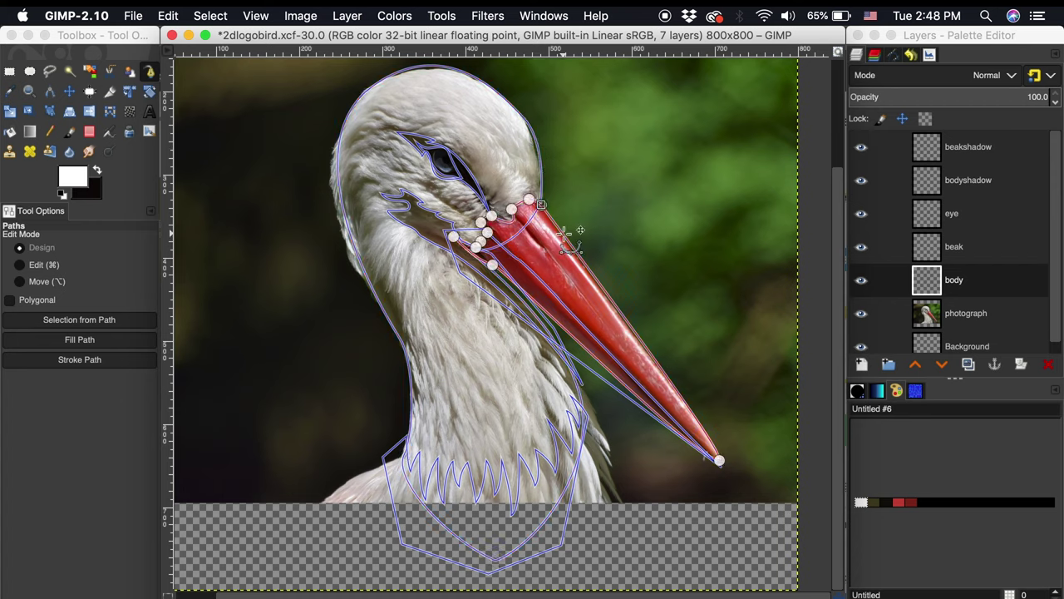
{"action": "left_click", "coordinate": [539, 152]}
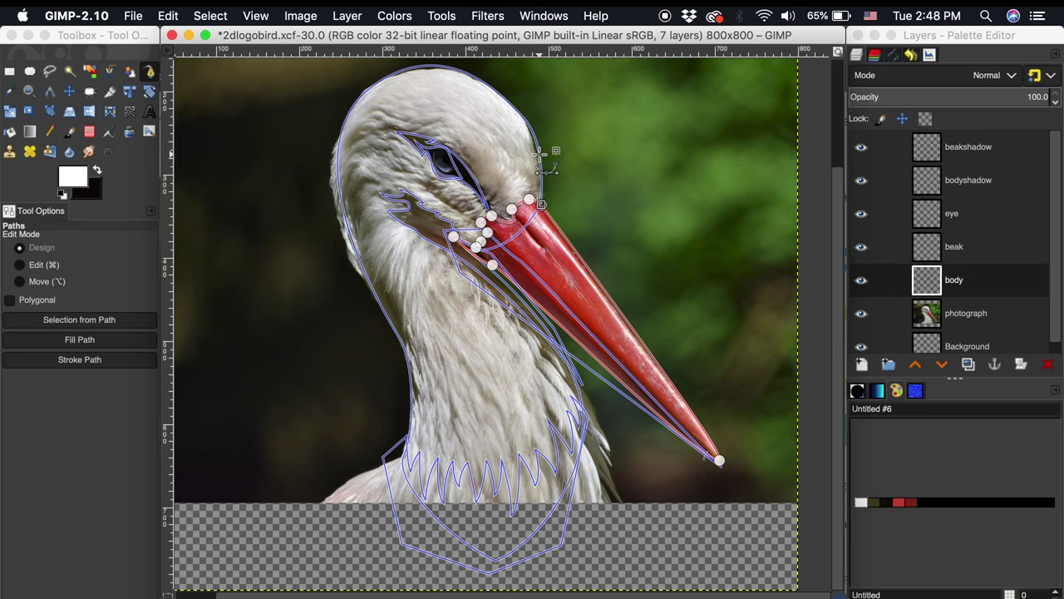
{"action": "key", "text": "alt"}
{"action": "left_click", "coordinate": [540, 153]}
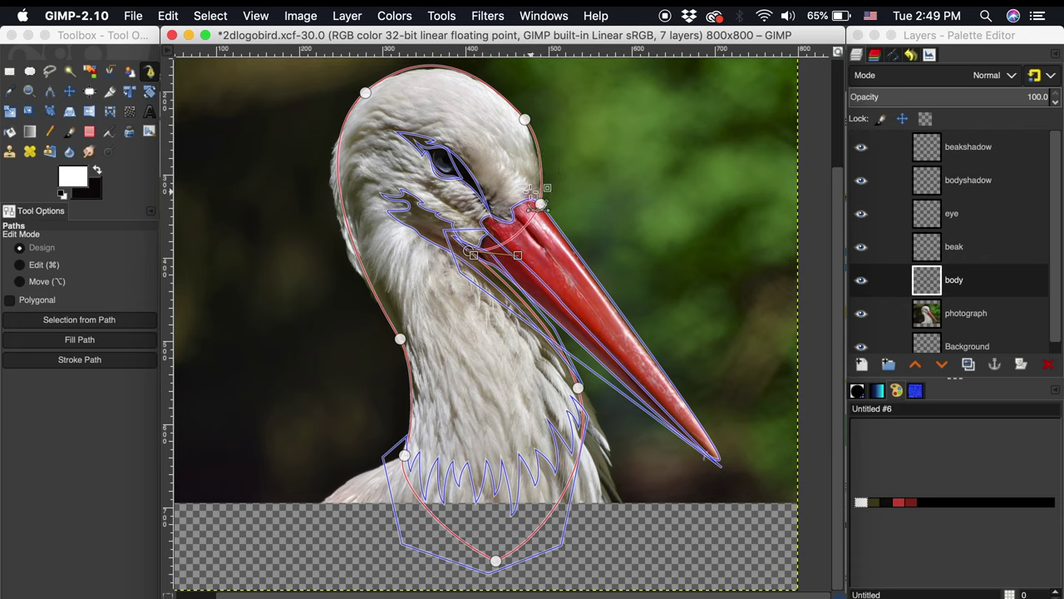
Step: Fill the body path with solid white, then select the beak layer with red as foreground
{"action": "left_click", "coordinate": [117, 346]}
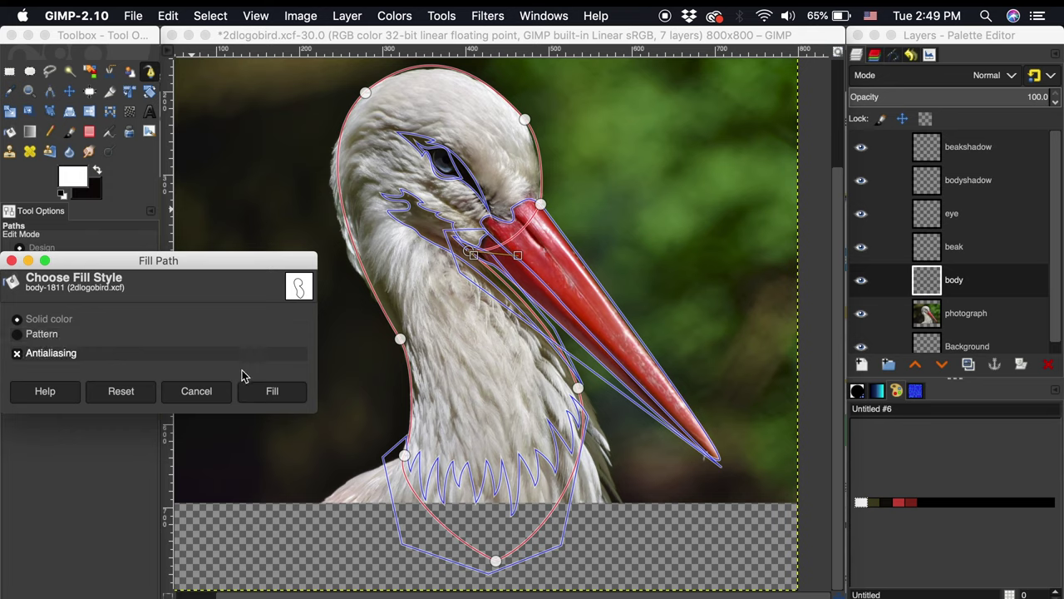
{"action": "left_click", "coordinate": [256, 391]}
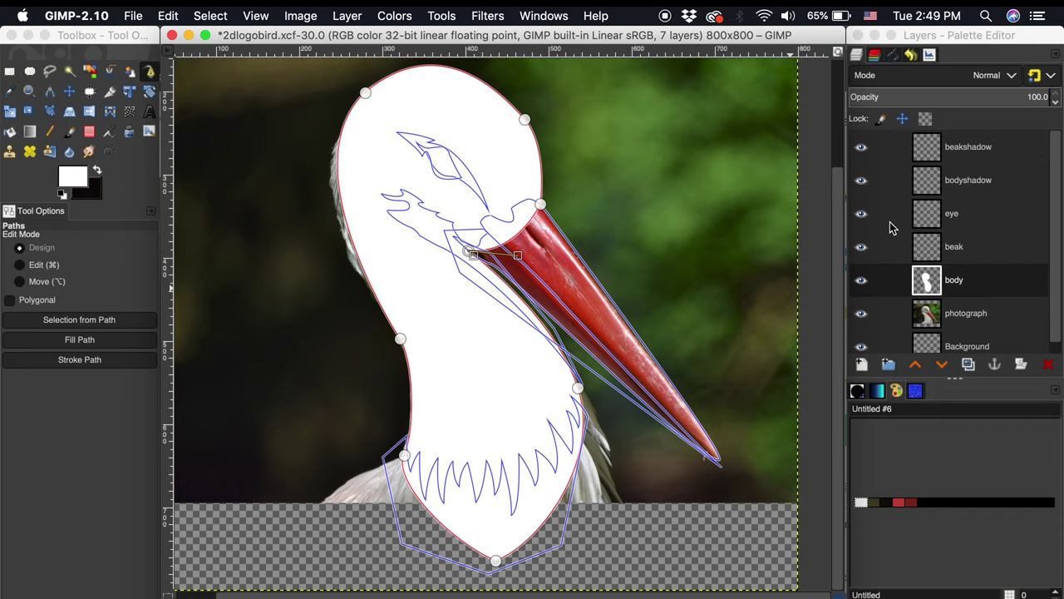
{"action": "left_click", "coordinate": [956, 246]}
{"action": "left_click", "coordinate": [898, 504]}
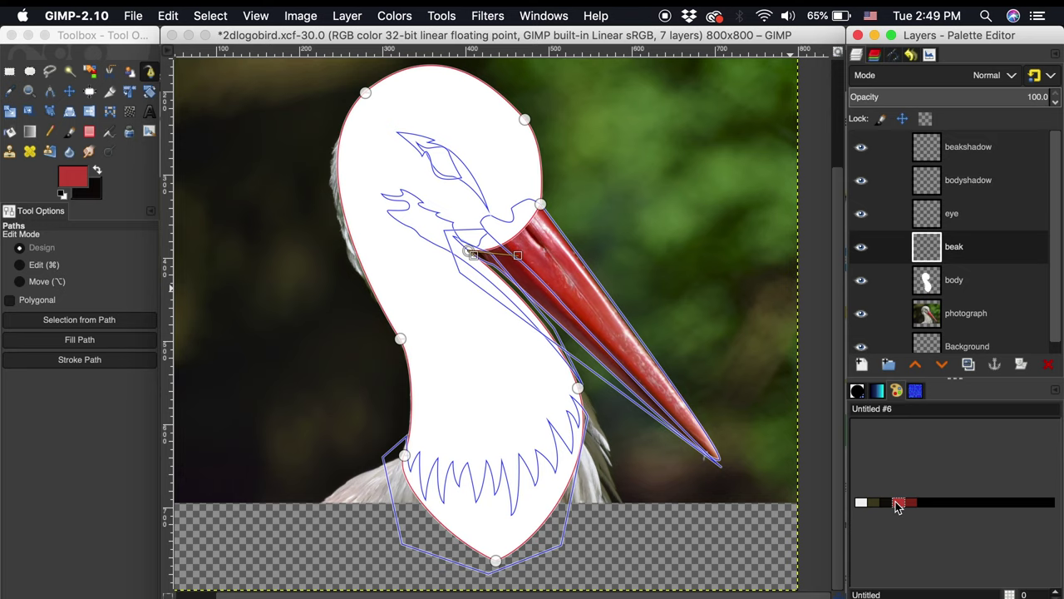
Step: Make the beak path active and fill it with flat red on the beak layer
{"action": "left_click", "coordinate": [641, 339]}
{"action": "left_click", "coordinate": [641, 339]}
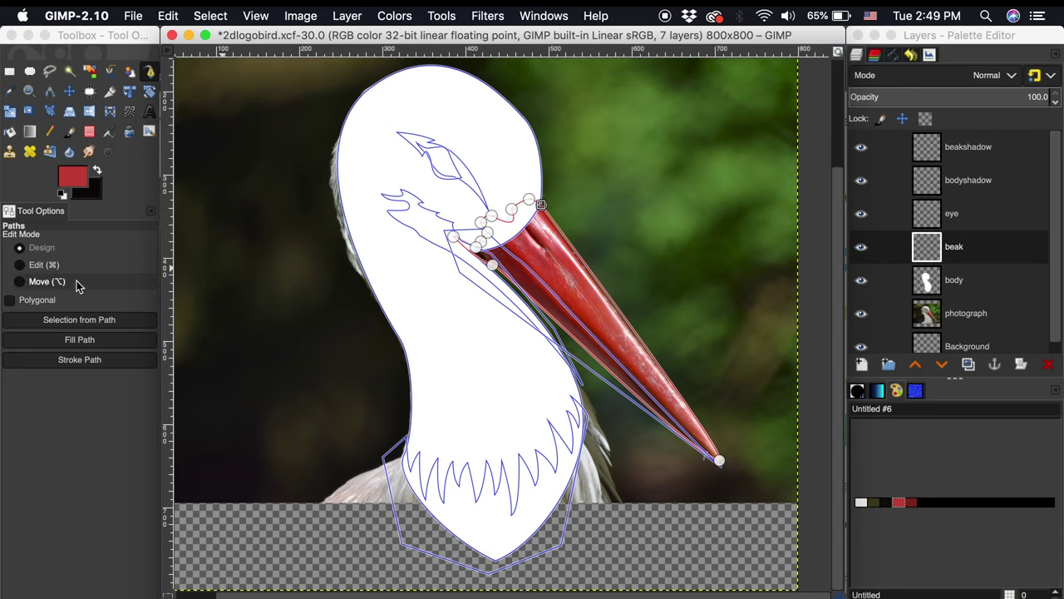
{"action": "left_click", "coordinate": [79, 339]}
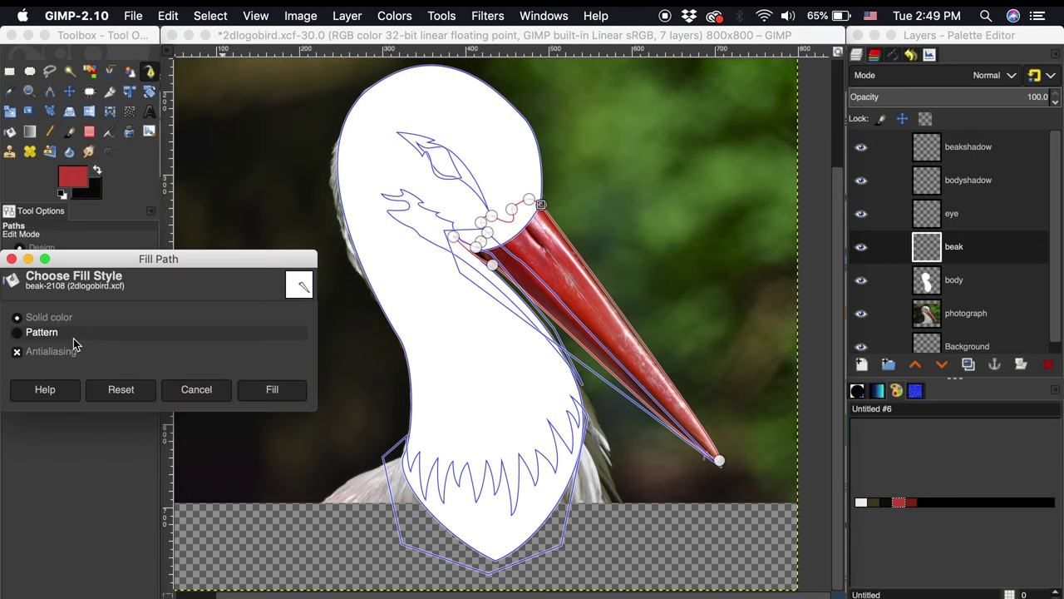
{"action": "left_click", "coordinate": [283, 392]}
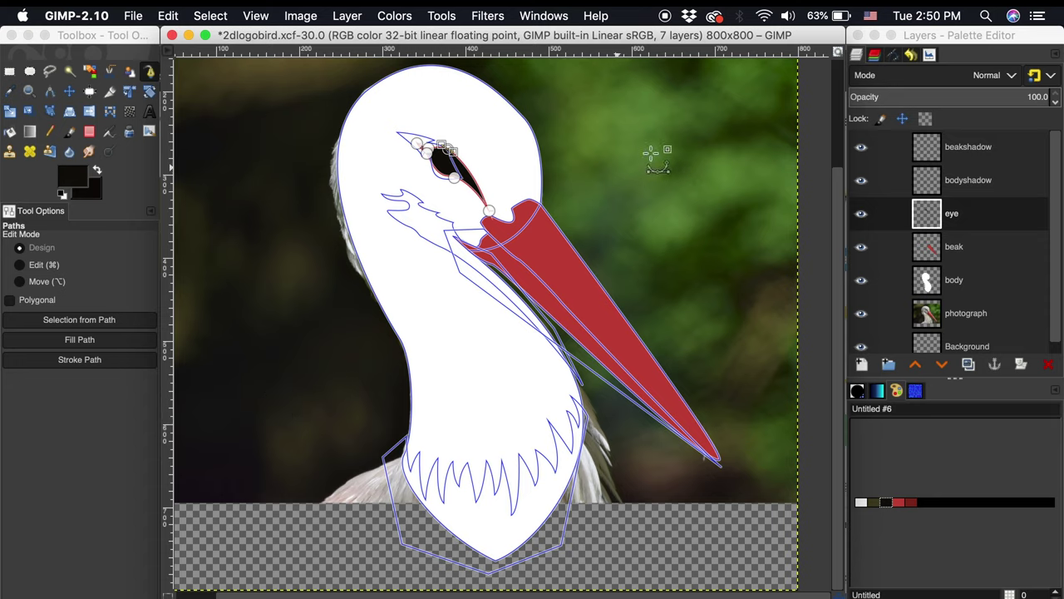
Step: Hide the eye, beak and body path outlines in the Paths list, then go back to Layers
{"action": "left_click", "coordinate": [892, 56]}
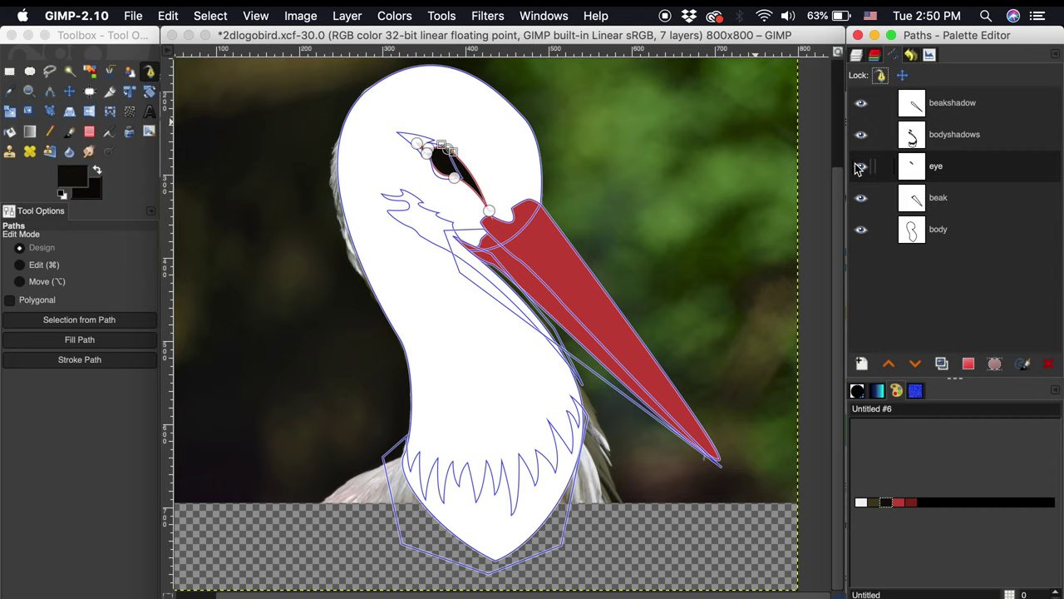
{"action": "left_click", "coordinate": [861, 167]}
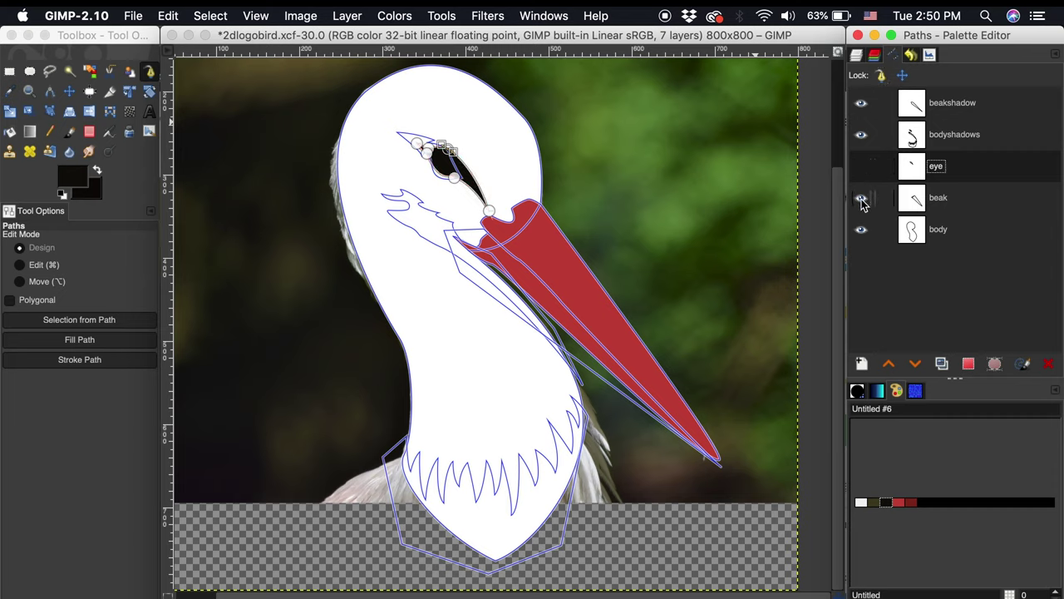
{"action": "left_click", "coordinate": [862, 199]}
{"action": "left_click", "coordinate": [861, 231]}
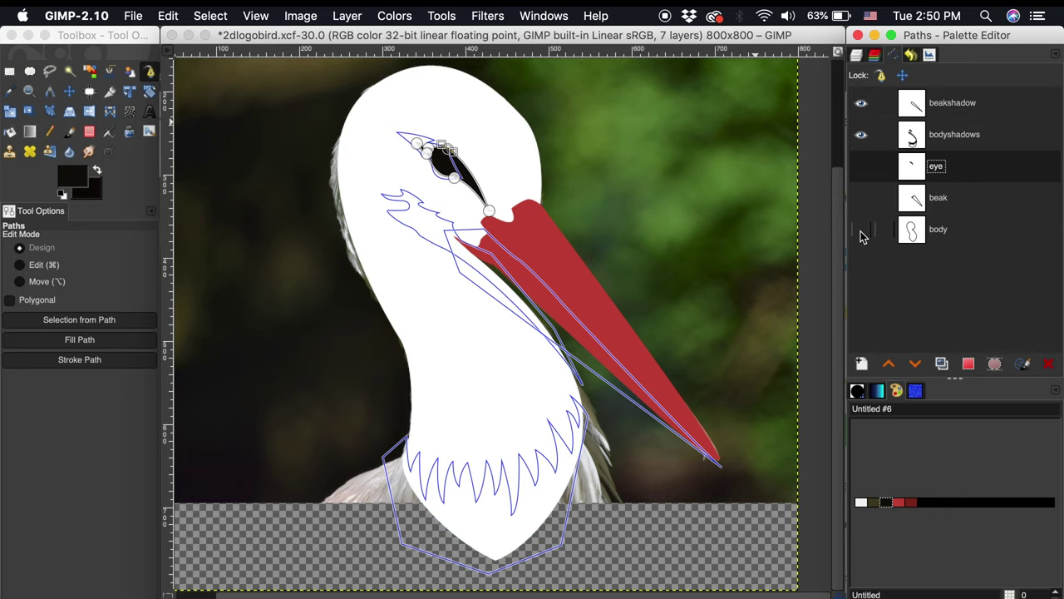
{"action": "left_click", "coordinate": [857, 56]}
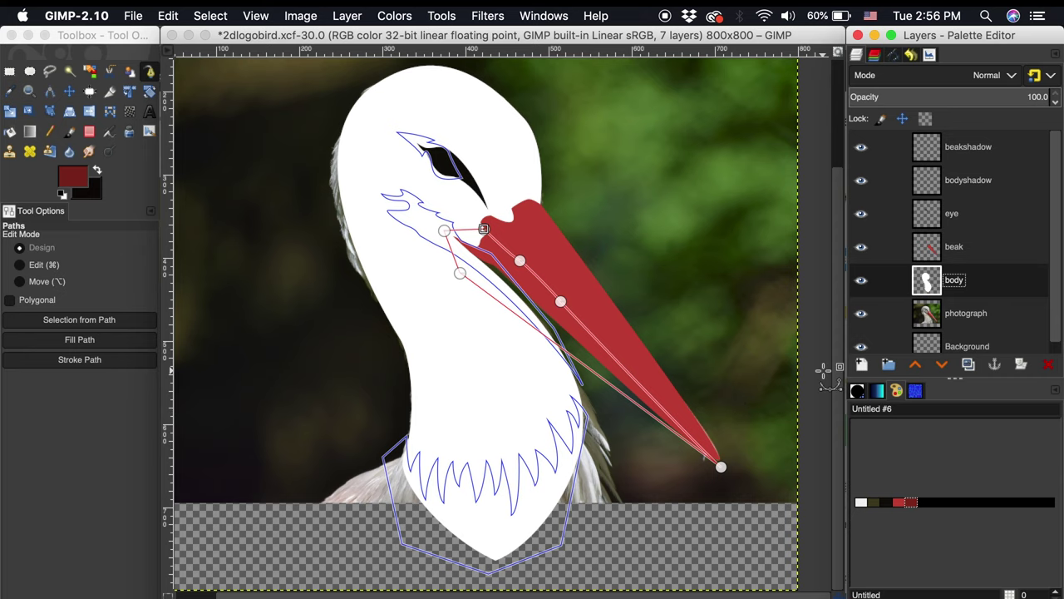
Step: Select the body layer's shape via Alpha to Selection and add it as bodyshadow's layer mask
{"action": "right_click", "coordinate": [952, 285]}
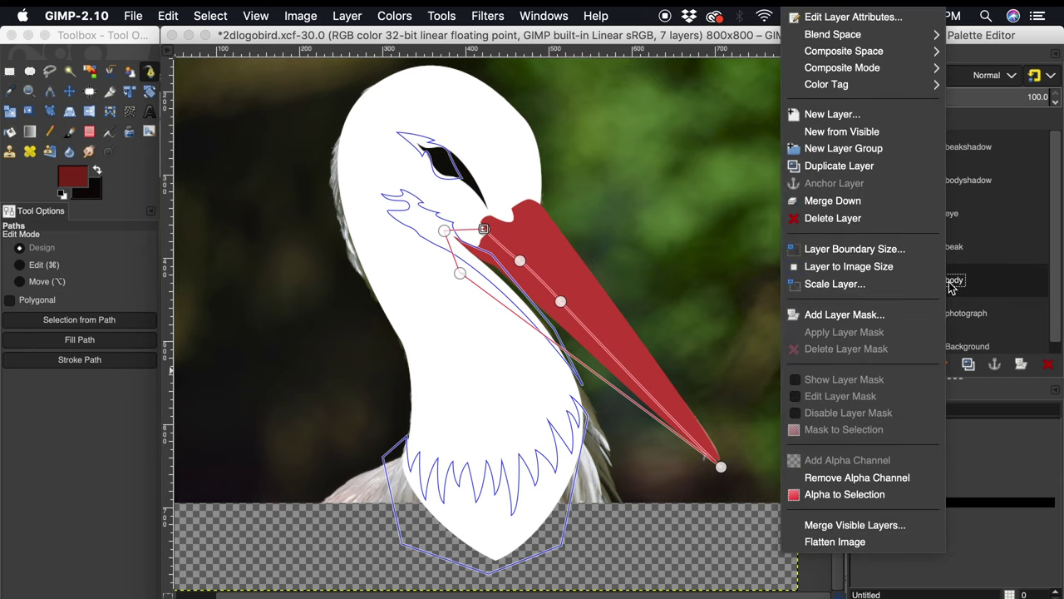
{"action": "left_click", "coordinate": [847, 496]}
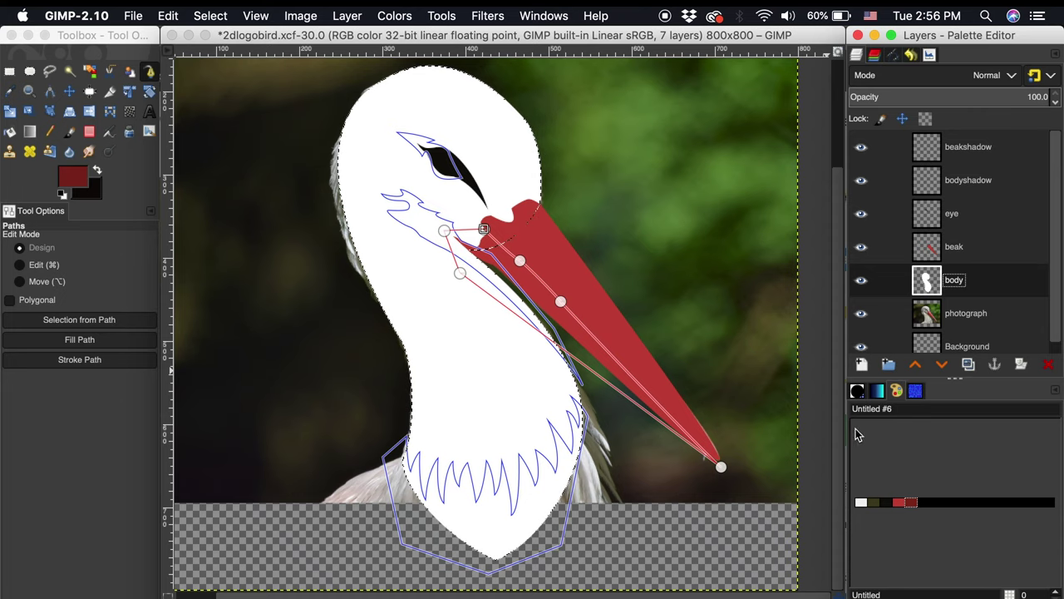
{"action": "right_click", "coordinate": [935, 182]}
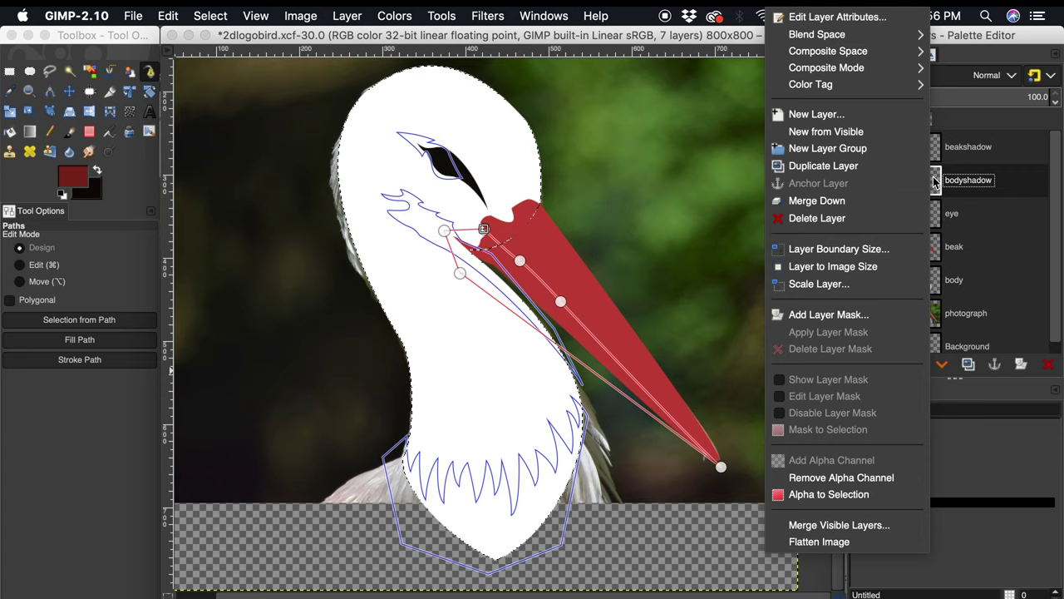
{"action": "left_click", "coordinate": [878, 316]}
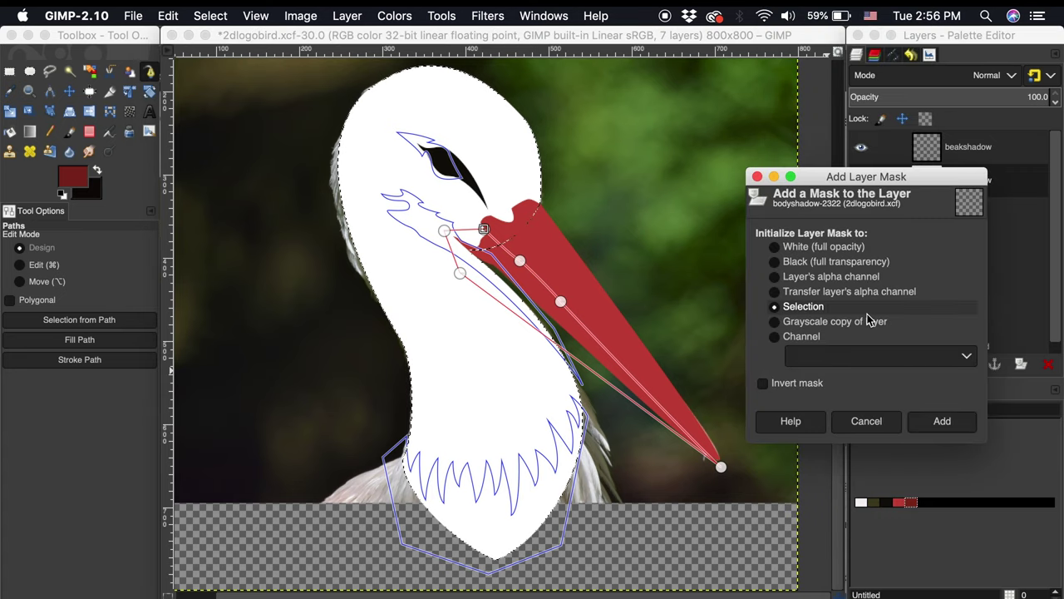
{"action": "left_click", "coordinate": [921, 426]}
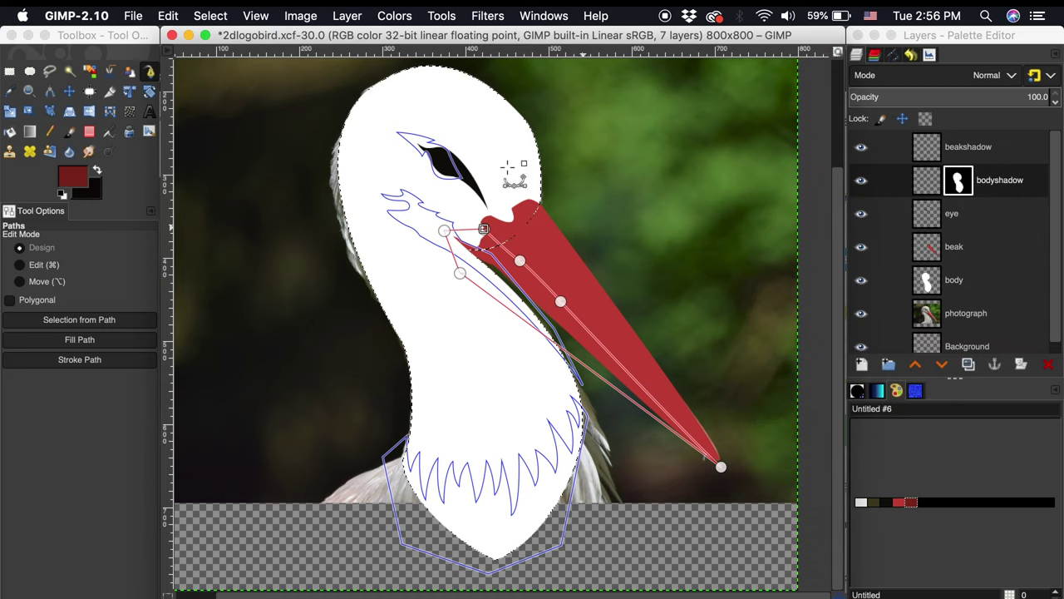
{"action": "left_click", "coordinate": [178, 14]}
Step: Clear the selection and display the bodyshadow layer mask on the canvas
{"action": "mouse_move", "coordinate": [210, 15]}
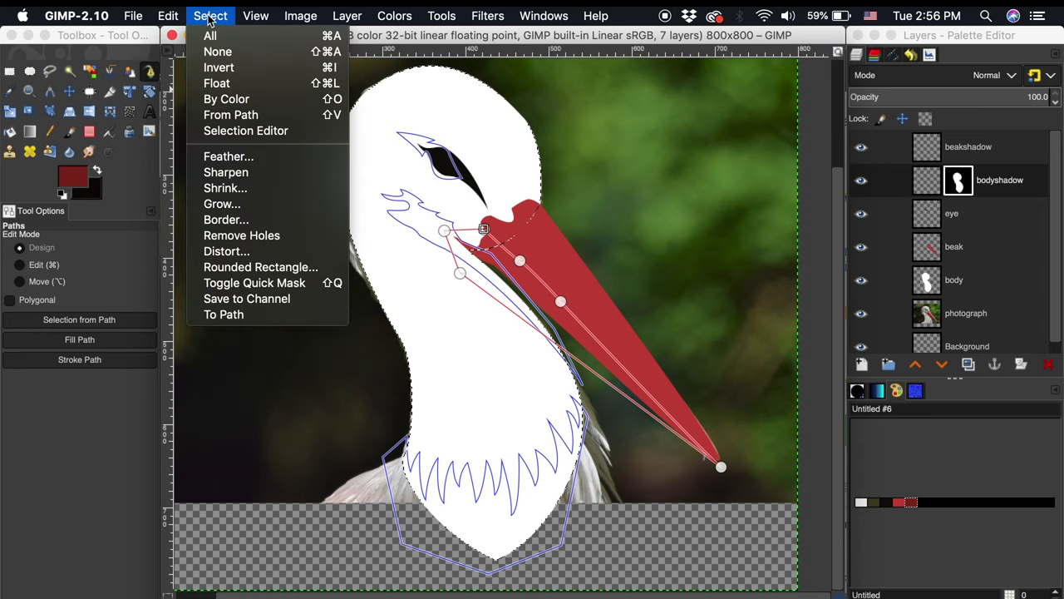
{"action": "left_click", "coordinate": [212, 51]}
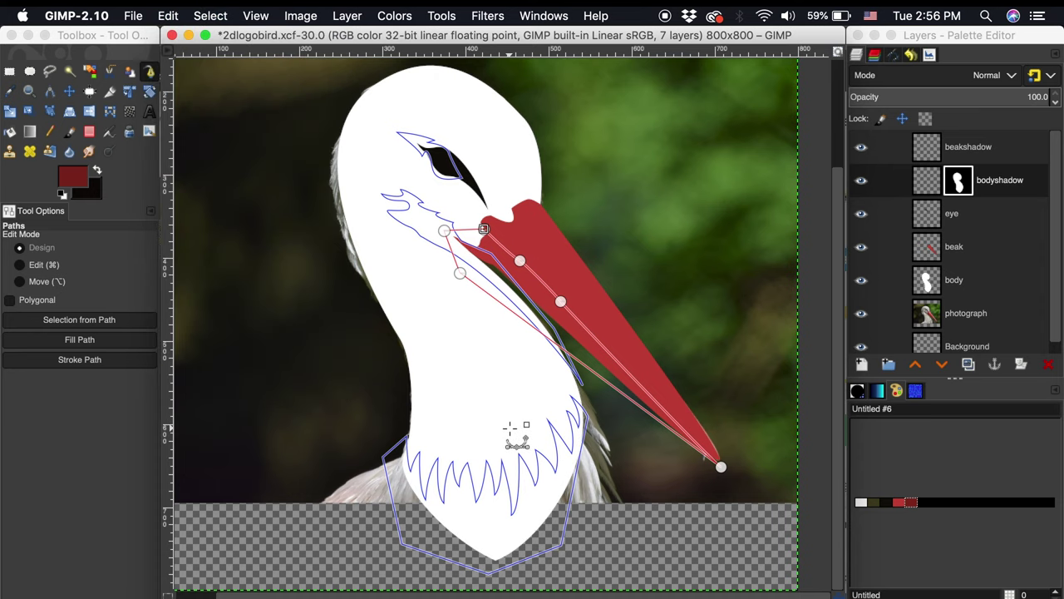
{"action": "right_click", "coordinate": [937, 187]}
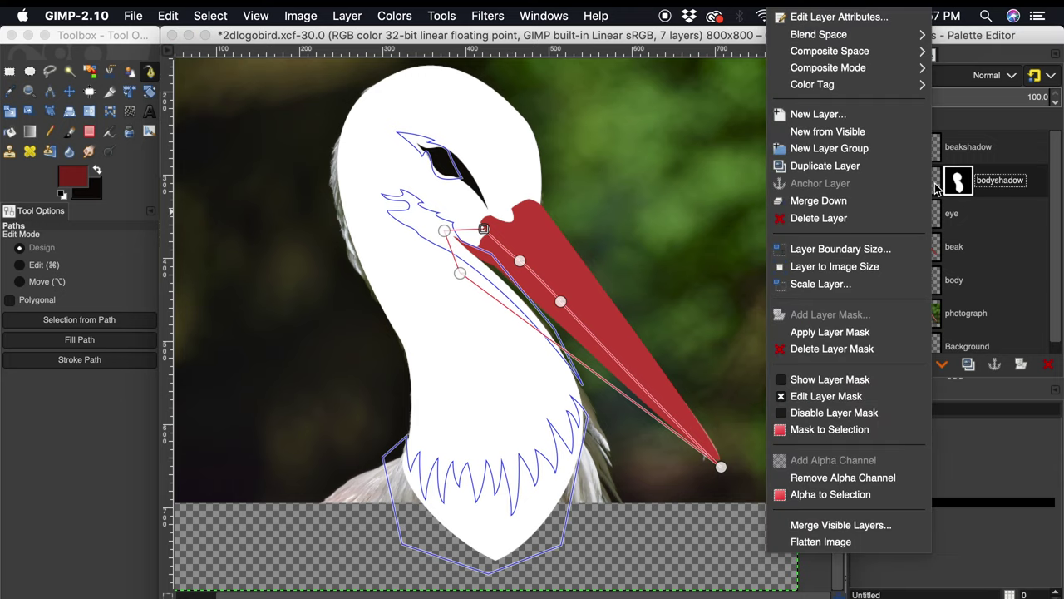
{"action": "left_click", "coordinate": [853, 385]}
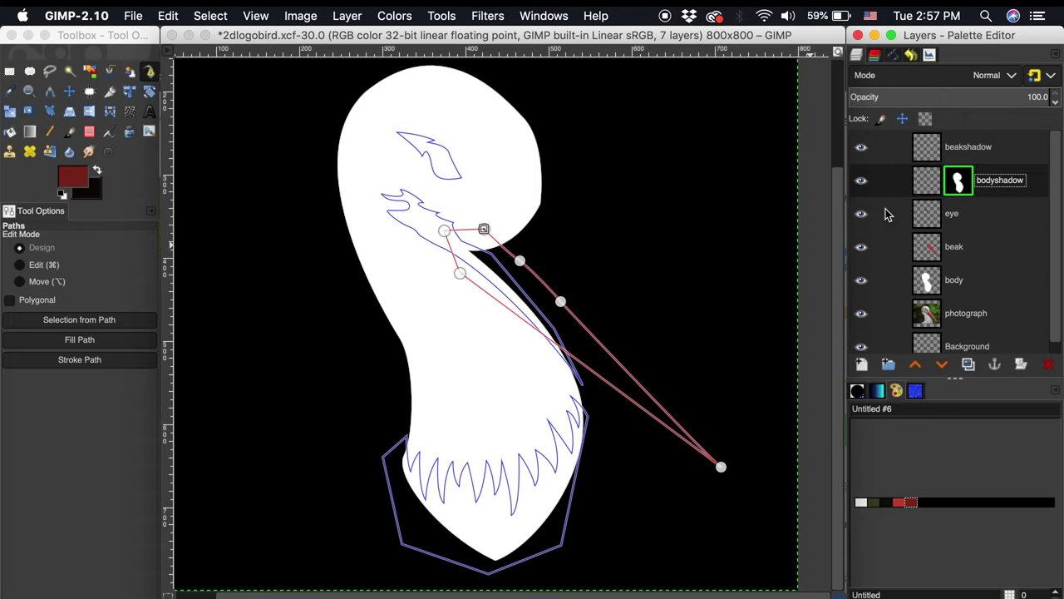
Step: Turn off mask display and make the bodyshadow layer itself the painting target
{"action": "right_click", "coordinate": [930, 188]}
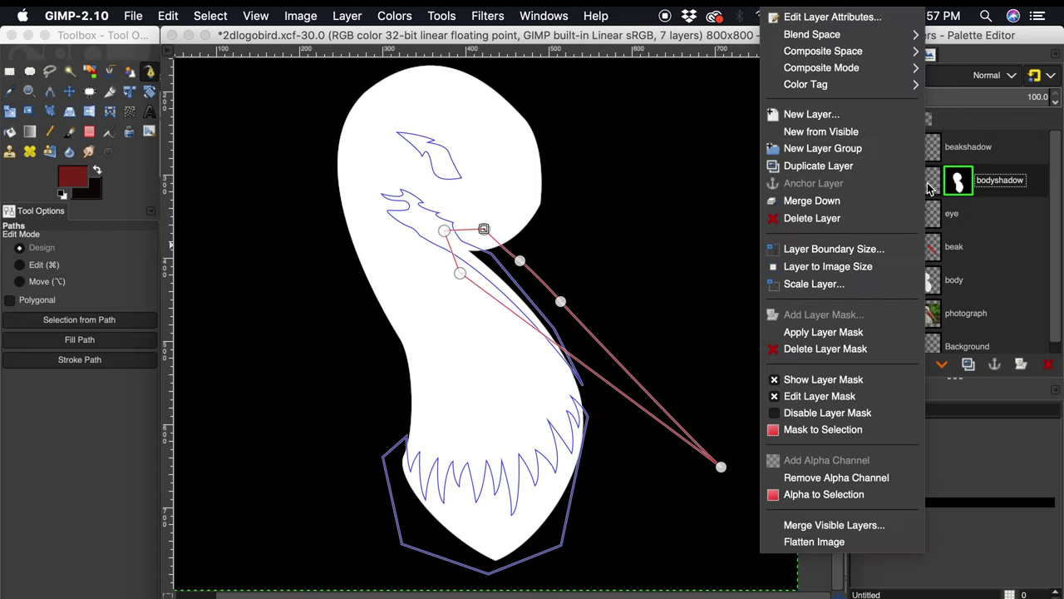
{"action": "left_click", "coordinate": [849, 379]}
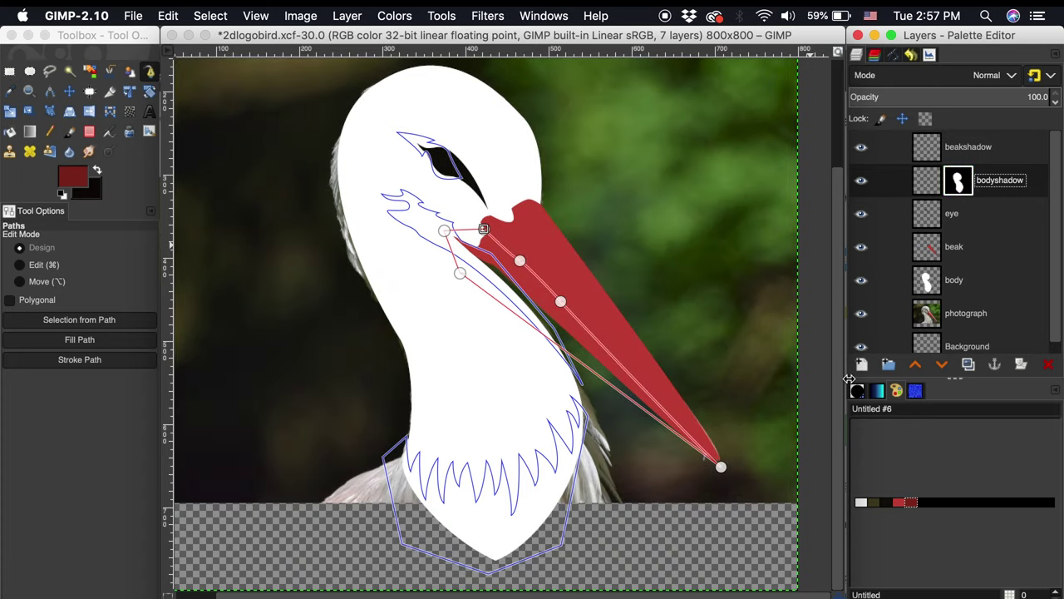
{"action": "left_click", "coordinate": [934, 187]}
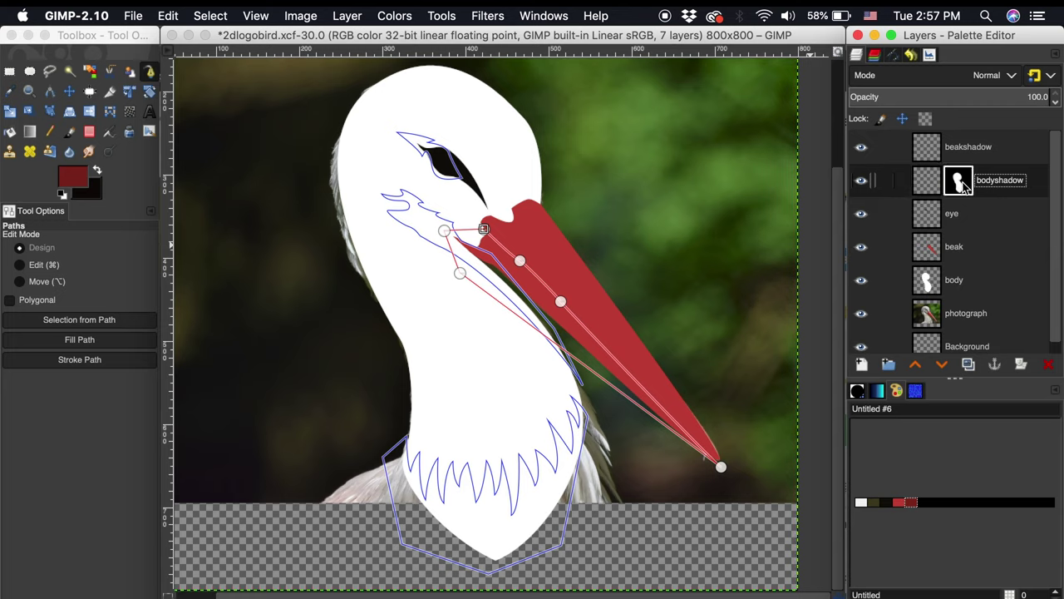
{"action": "left_click", "coordinate": [954, 187]}
{"action": "left_click", "coordinate": [931, 190]}
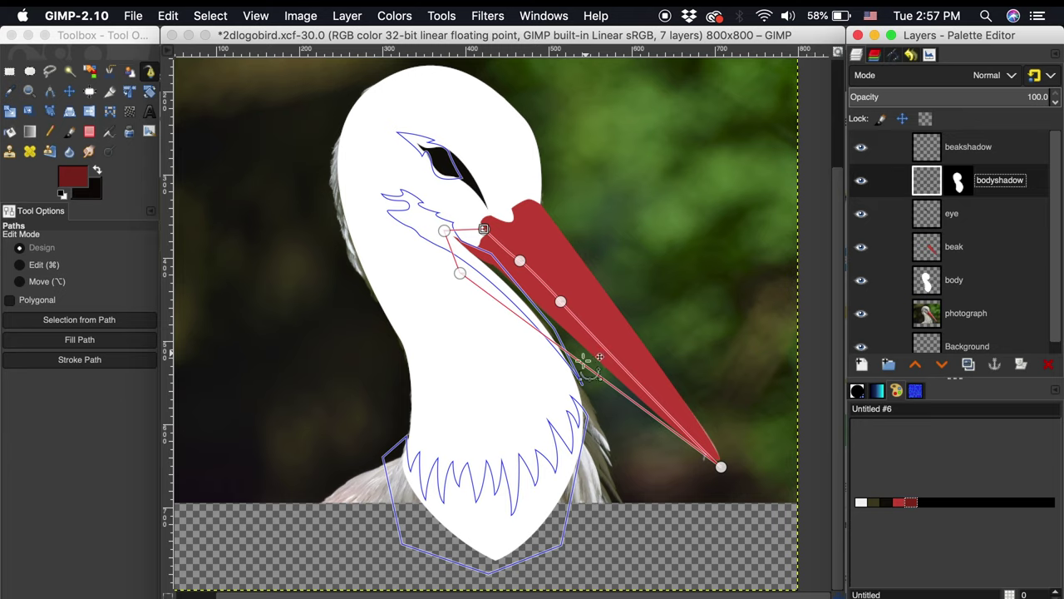
Step: Make the zigzag neck-and-feather shadow path active with the Paths tool
{"action": "left_click", "coordinate": [556, 434]}
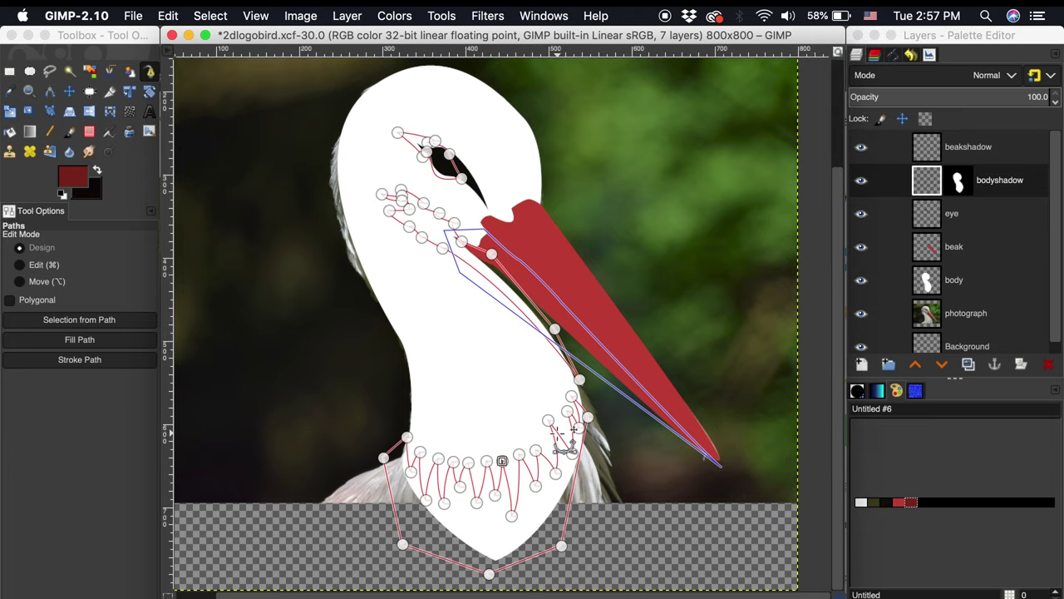